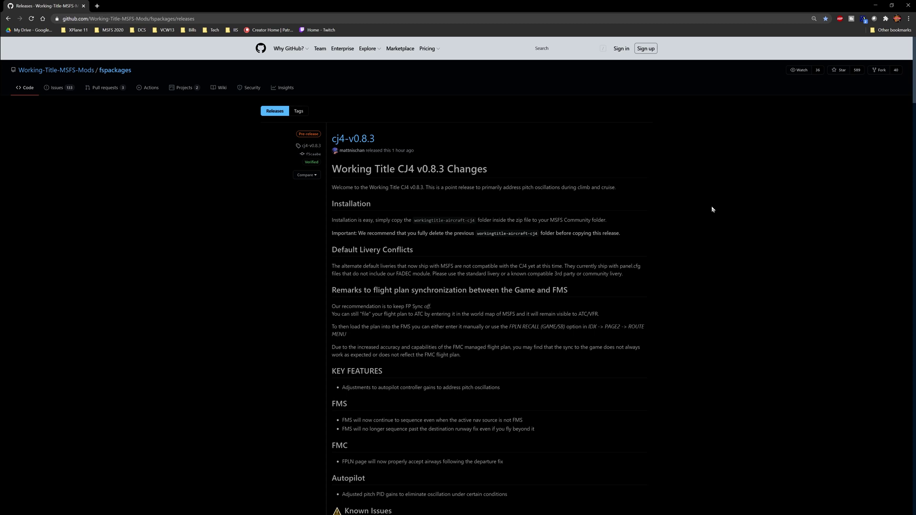
Download workingtitle-aircraft-cj4-v0.8.3.zip from the cj4-v0.8.3 release, then return to the fspackages releases list.
{"action": "left_click", "coordinate": [355, 139]}
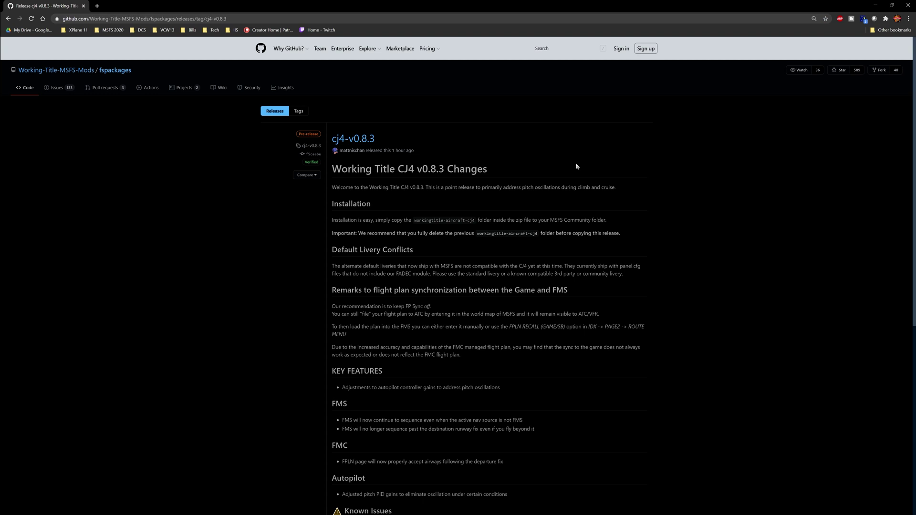
{"action": "scroll", "coordinate": [589, 167], "scroll_direction": "down", "scroll_amount": 6}
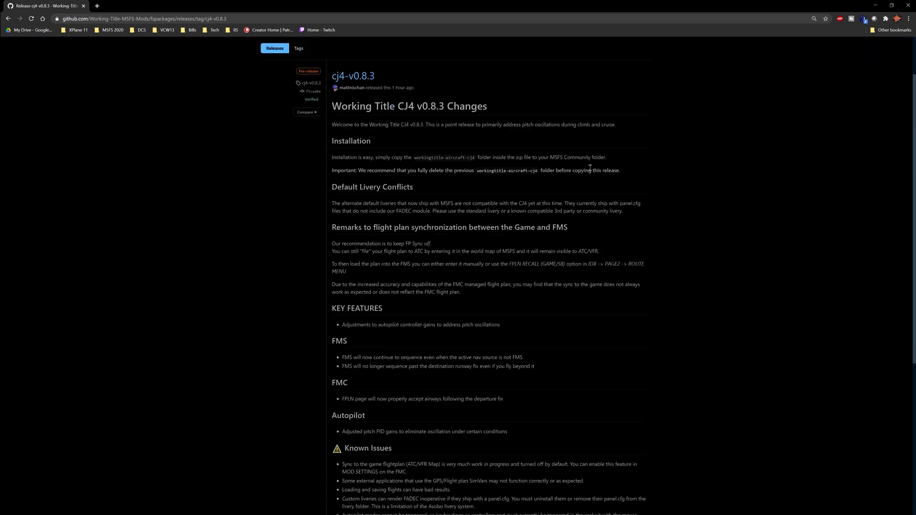
{"action": "left_click", "coordinate": [399, 423]}
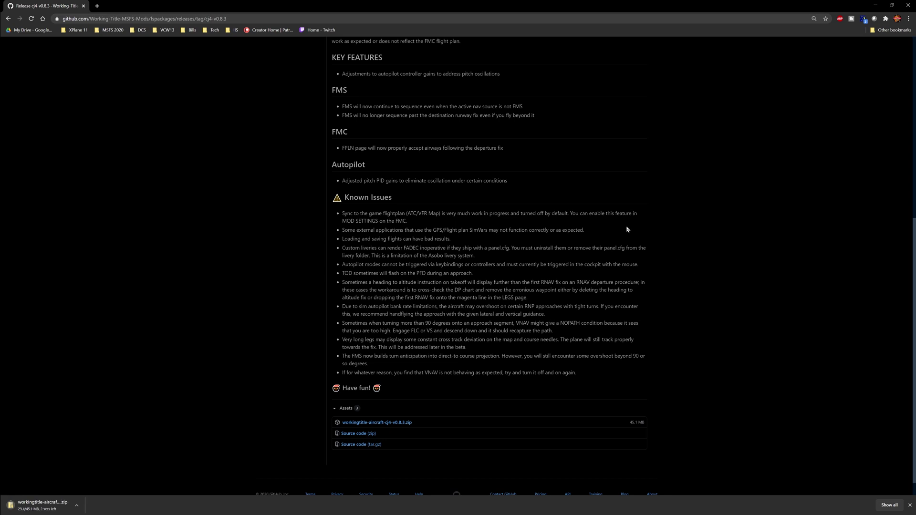
{"action": "scroll", "coordinate": [620, 248], "scroll_direction": "up", "scroll_amount": 6}
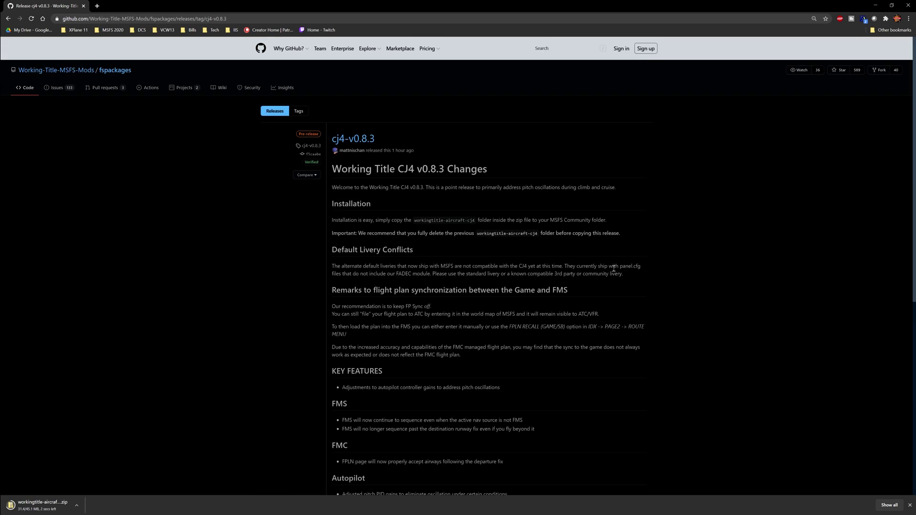
{"action": "left_click", "coordinate": [280, 111]}
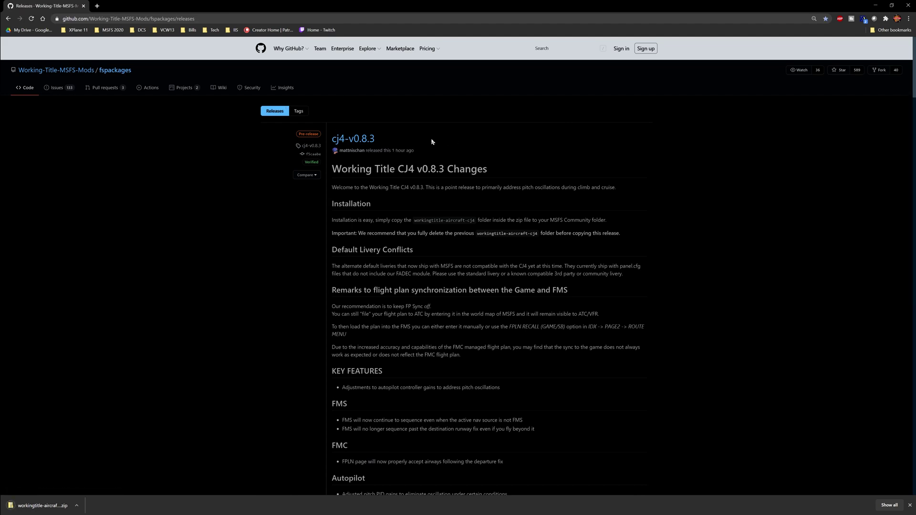
{"action": "scroll", "coordinate": [461, 162], "scroll_direction": "down", "scroll_amount": 6}
{"action": "scroll", "coordinate": [463, 165], "scroll_direction": "down", "scroll_amount": 4}
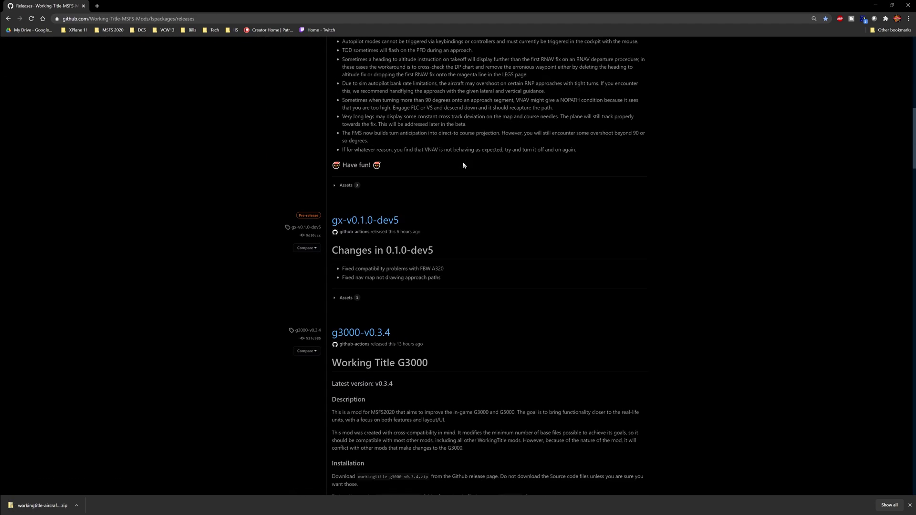
{"action": "scroll", "coordinate": [465, 167], "scroll_direction": "up", "scroll_amount": 6}
{"action": "scroll", "coordinate": [465, 167], "scroll_direction": "down", "scroll_amount": 4}
{"action": "scroll", "coordinate": [462, 170], "scroll_direction": "up", "scroll_amount": 2}
{"action": "scroll", "coordinate": [462, 172], "scroll_direction": "up", "scroll_amount": 7}
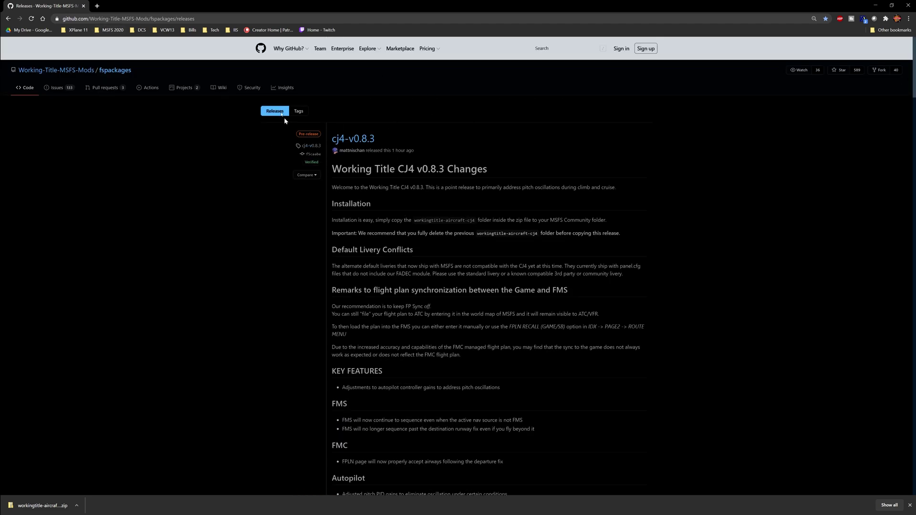
{"action": "scroll", "coordinate": [411, 219], "scroll_direction": "down", "scroll_amount": 10}
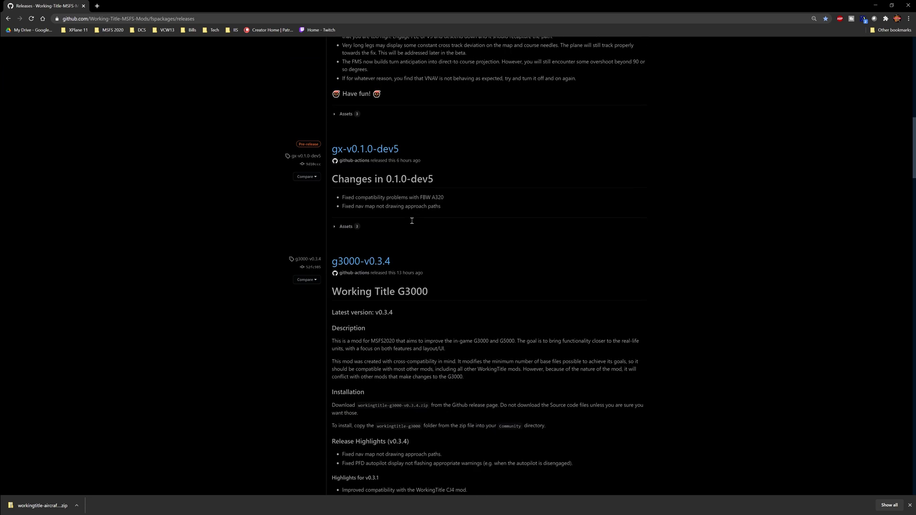
Get the gx-v0.1.0-dev5 release zip and return to the releases list.
{"action": "left_click", "coordinate": [365, 149]}
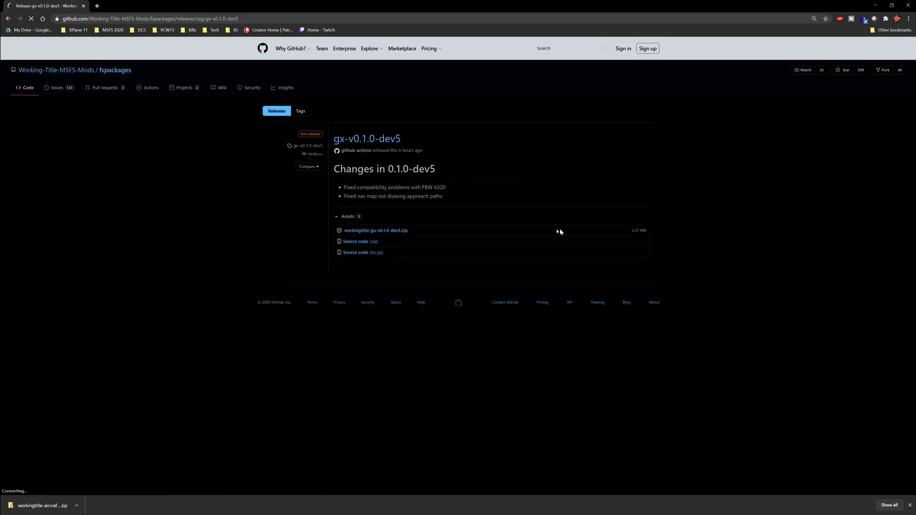
{"action": "left_click", "coordinate": [8, 19]}
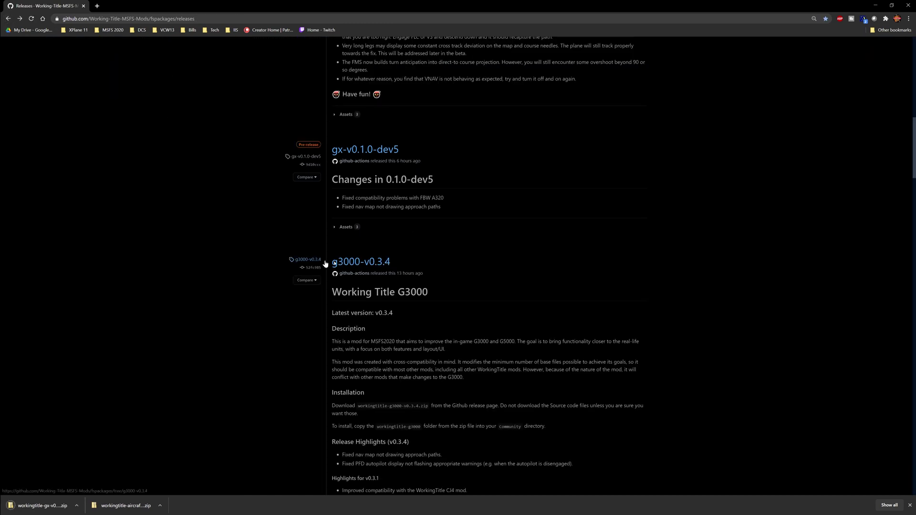
{"action": "scroll", "coordinate": [372, 266], "scroll_direction": "down", "scroll_amount": 3}
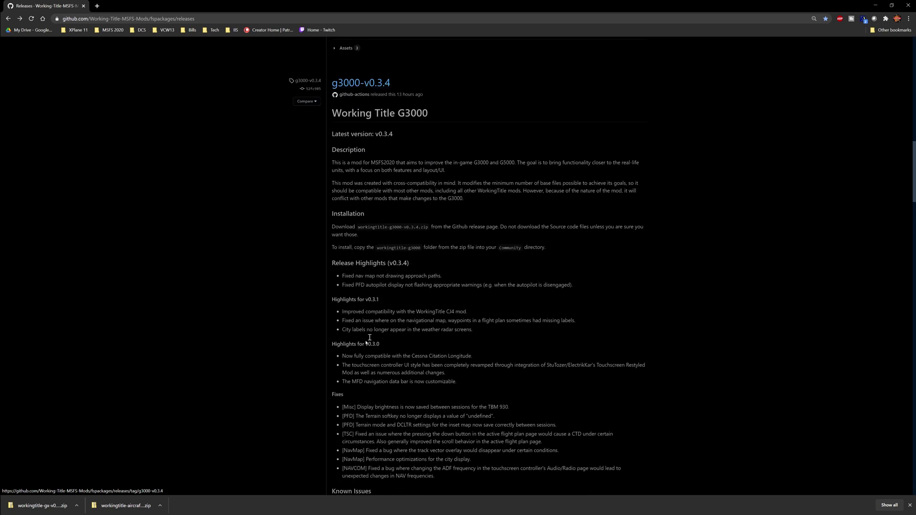
{"action": "scroll", "coordinate": [353, 205], "scroll_direction": "up", "scroll_amount": 1}
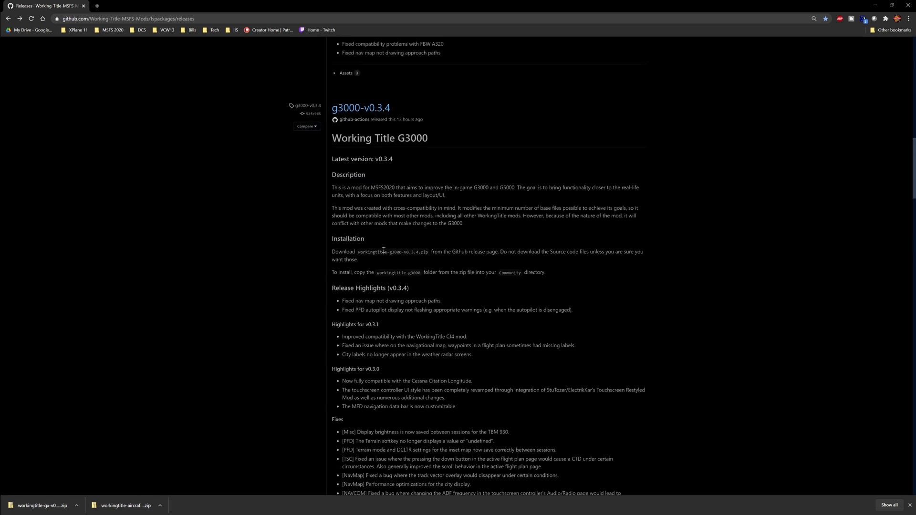
Download the g3000-v0.3.4 zip from its release Assets and return to the list.
{"action": "left_click", "coordinate": [361, 156]}
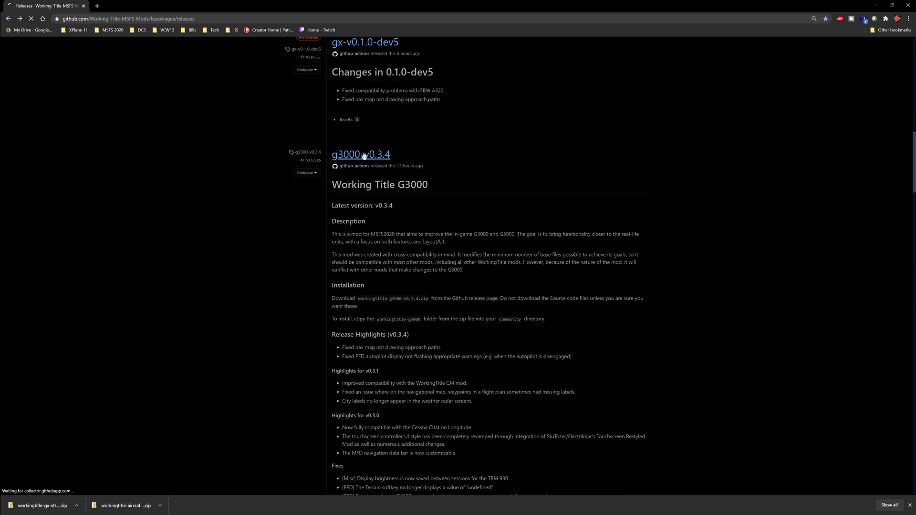
{"action": "scroll", "coordinate": [363, 156], "scroll_direction": "down", "scroll_amount": 20}
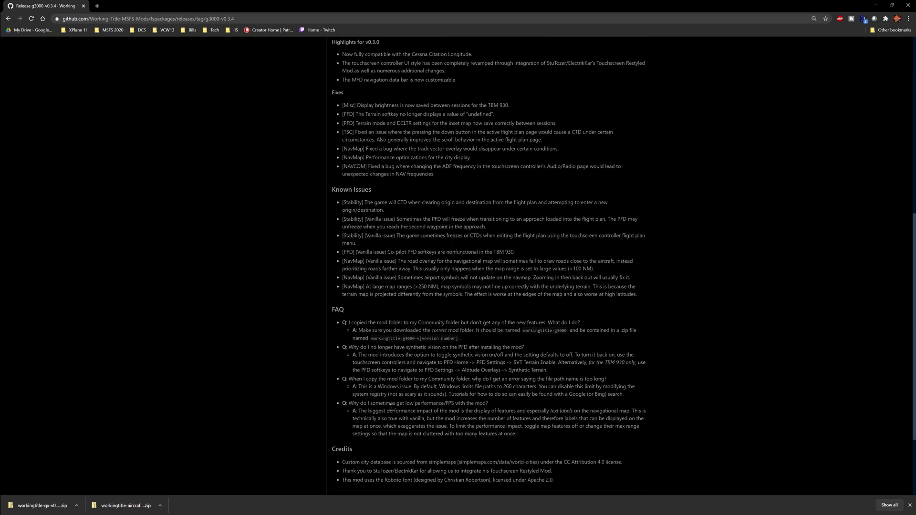
{"action": "left_click", "coordinate": [383, 403]}
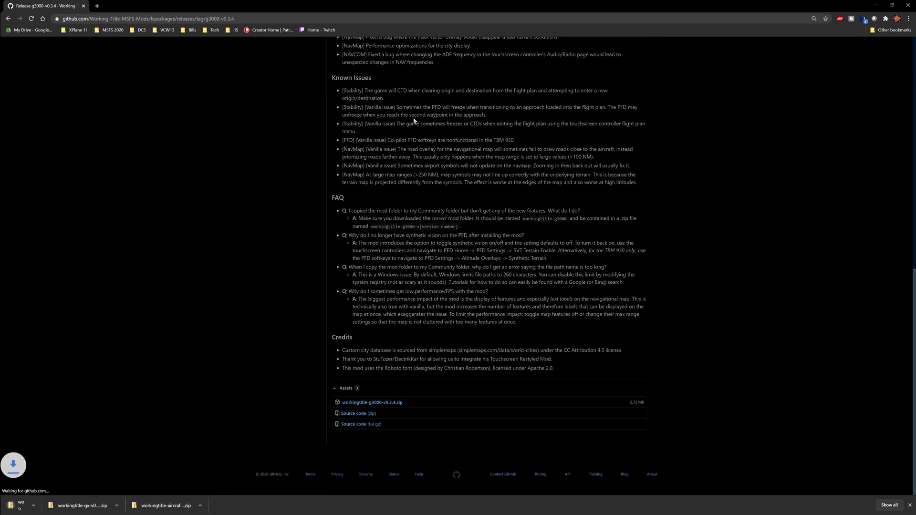
{"action": "left_click", "coordinate": [8, 18]}
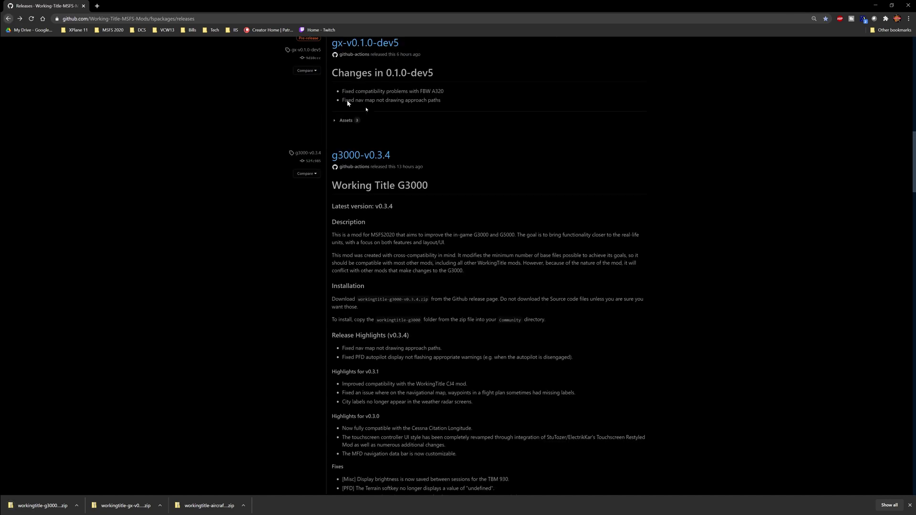
{"action": "scroll", "coordinate": [398, 133], "scroll_direction": "up", "scroll_amount": 1}
{"action": "scroll", "coordinate": [399, 136], "scroll_direction": "down", "scroll_amount": 20}
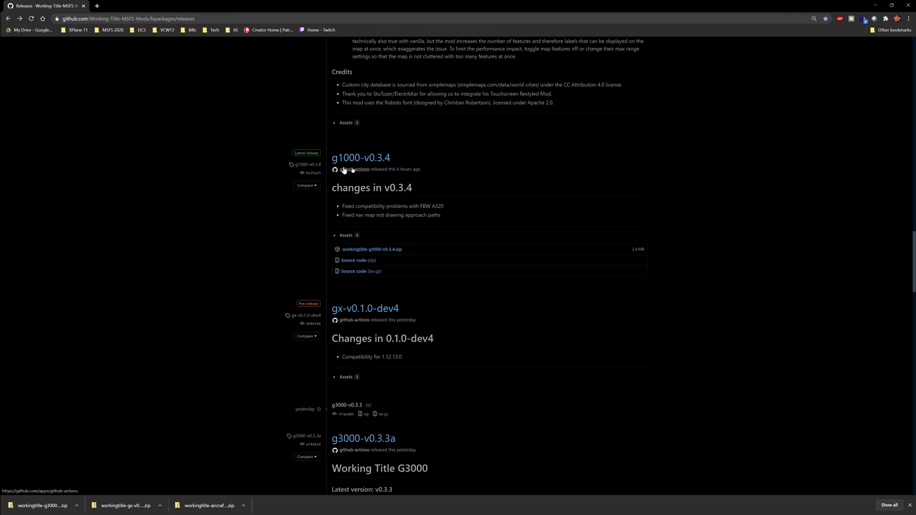
Get the g1000-v0.3.4 release zip and return to the releases list.
{"action": "left_click", "coordinate": [376, 159]}
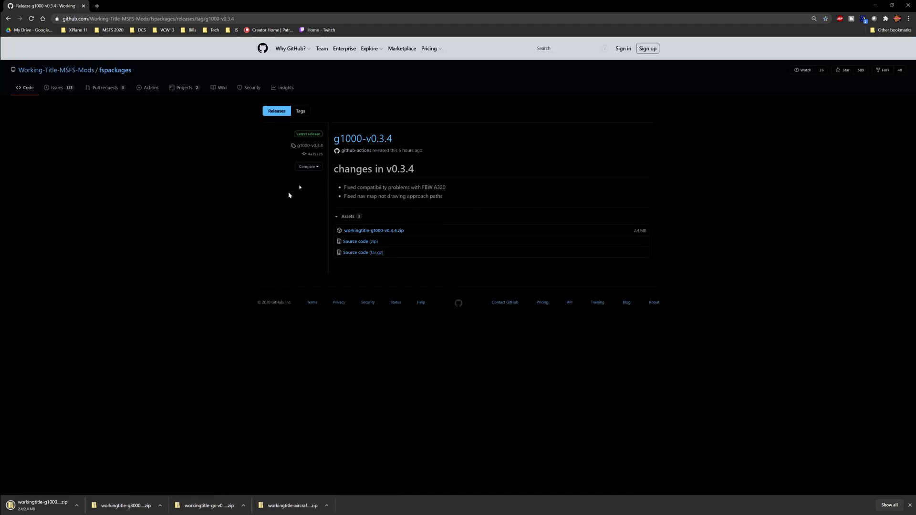
{"action": "left_click", "coordinate": [8, 19]}
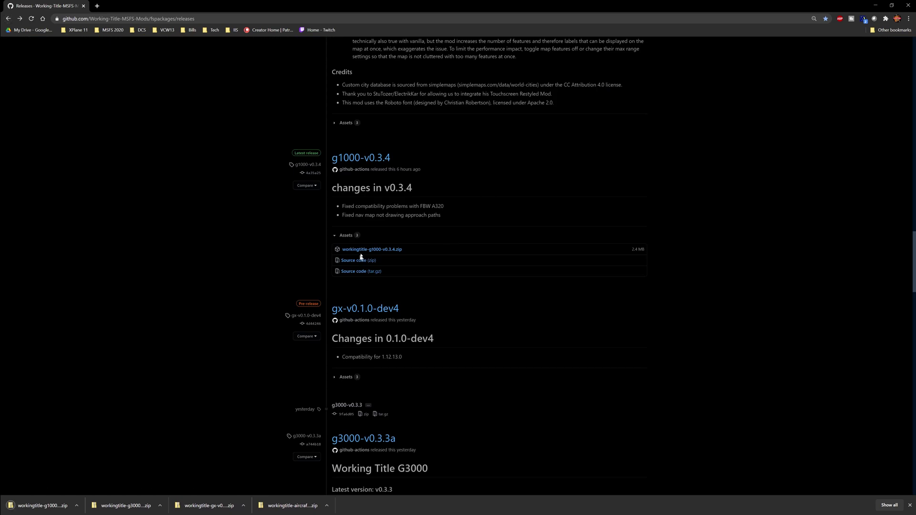
{"action": "scroll", "coordinate": [369, 180], "scroll_direction": "up", "scroll_amount": 3}
{"action": "scroll", "coordinate": [370, 179], "scroll_direction": "down", "scroll_amount": 4}
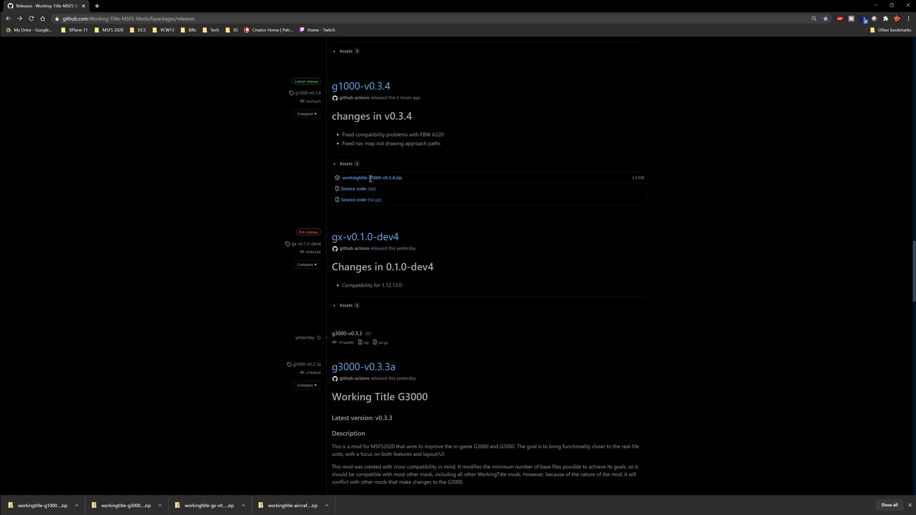
{"action": "scroll", "coordinate": [490, 265], "scroll_direction": "down", "scroll_amount": 4}
{"action": "scroll", "coordinate": [491, 261], "scroll_direction": "up", "scroll_amount": 20}
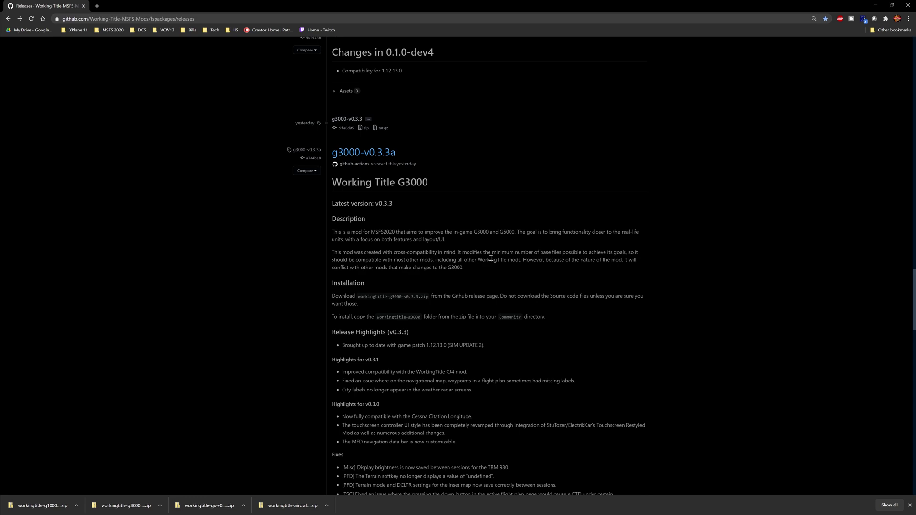
{"action": "scroll", "coordinate": [488, 257], "scroll_direction": "down", "scroll_amount": 10}
{"action": "scroll", "coordinate": [488, 258], "scroll_direction": "up", "scroll_amount": 15}
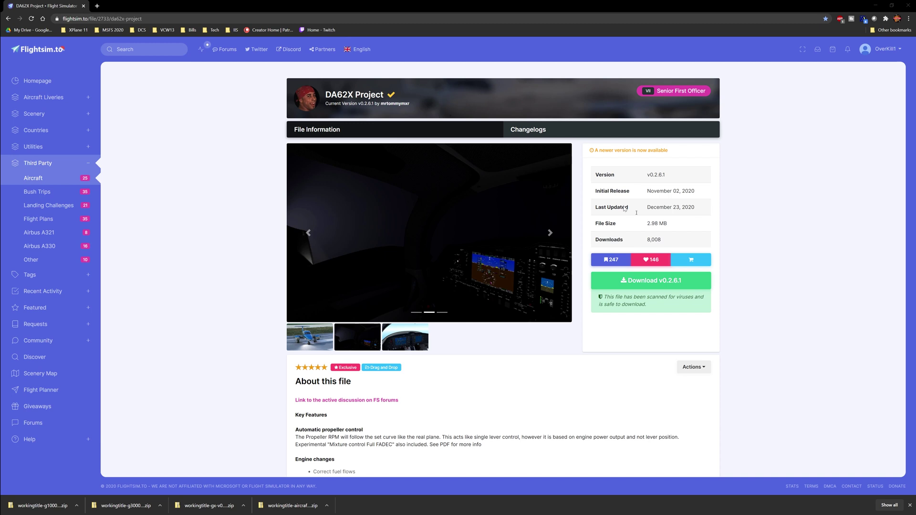
Download the DA62X Project v0.2.6.1 zip and return to its Flightsim.to file page.
{"action": "left_click", "coordinate": [665, 281]}
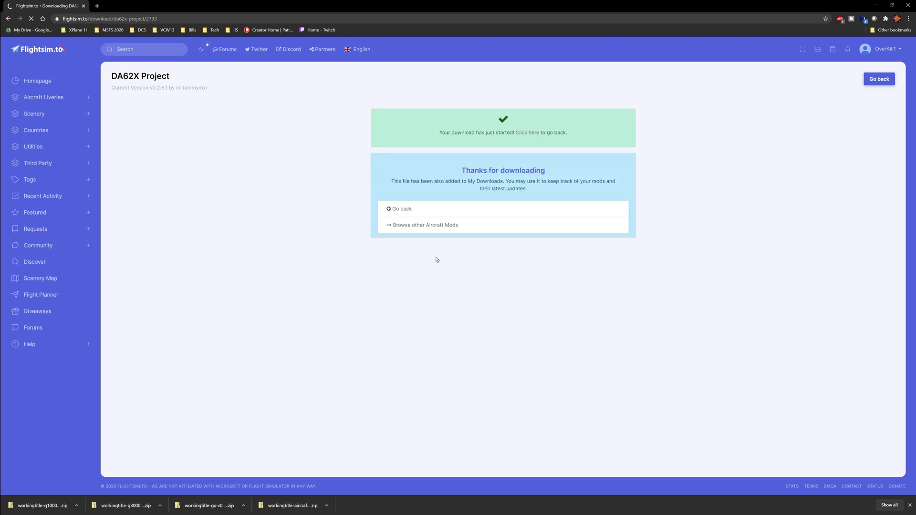
{"action": "left_click", "coordinate": [8, 19]}
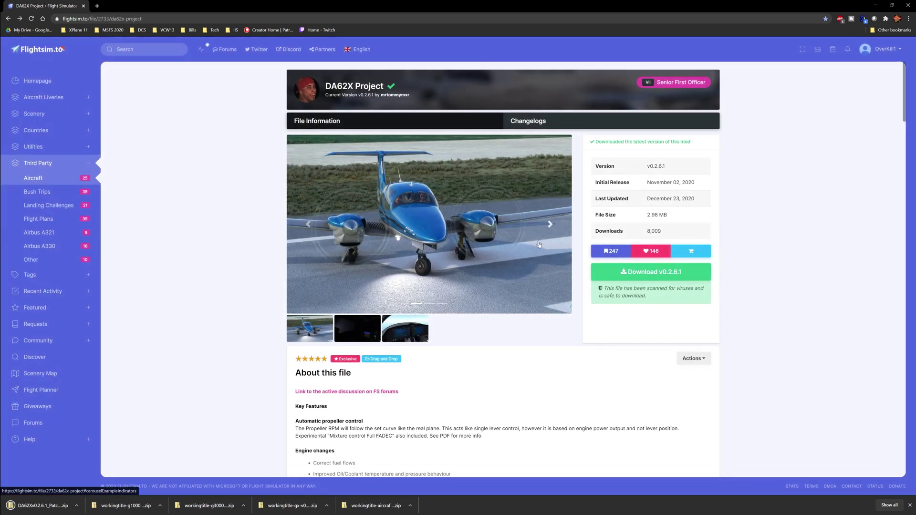
{"action": "scroll", "coordinate": [539, 244], "scroll_direction": "down", "scroll_amount": 8}
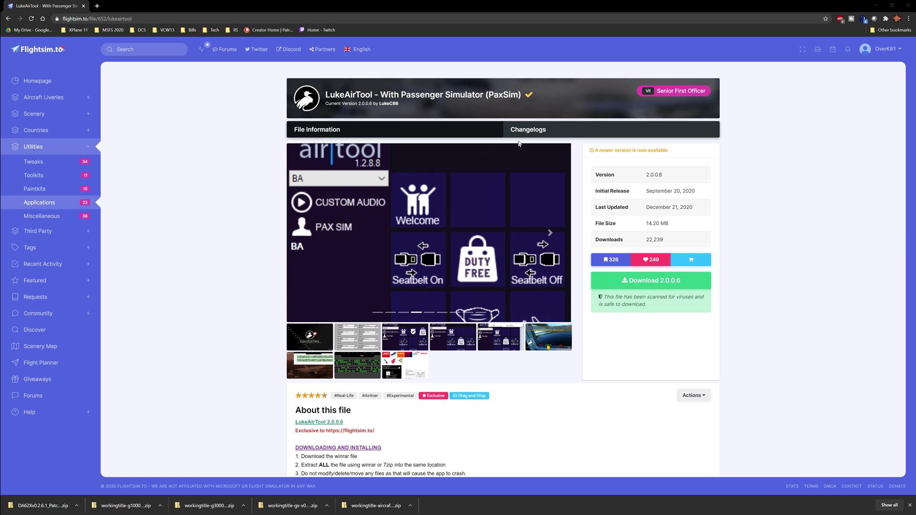
Review the LukeAirTool changelog, then download version 2.0.0.6 from the File Information section.
{"action": "left_click", "coordinate": [554, 131]}
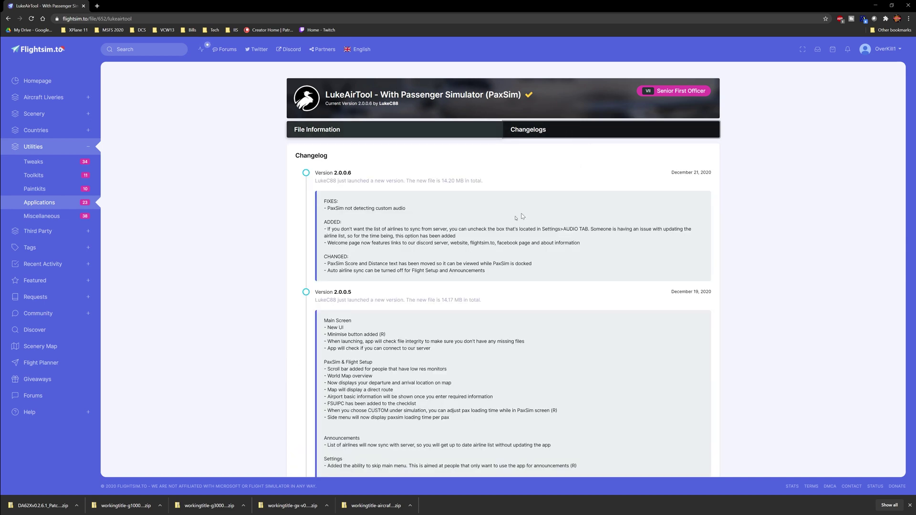
{"action": "scroll", "coordinate": [372, 268], "scroll_direction": "down", "scroll_amount": 6}
{"action": "scroll", "coordinate": [372, 266], "scroll_direction": "down", "scroll_amount": 2}
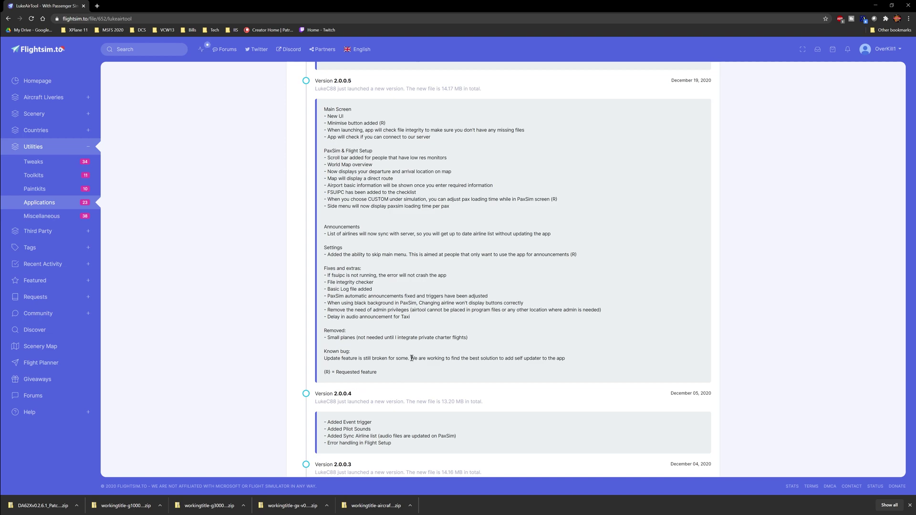
{"action": "scroll", "coordinate": [411, 358], "scroll_direction": "down", "scroll_amount": 2}
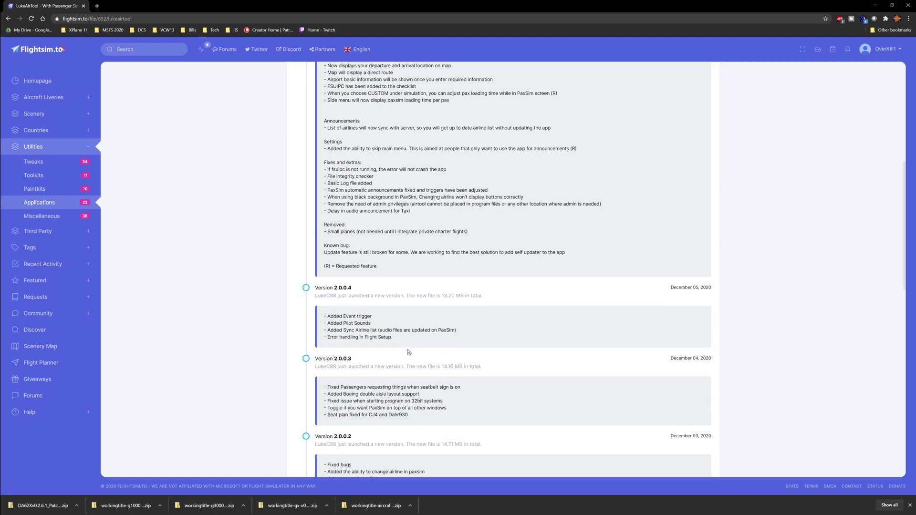
{"action": "scroll", "coordinate": [408, 350], "scroll_direction": "up", "scroll_amount": 6}
{"action": "left_click", "coordinate": [331, 131]}
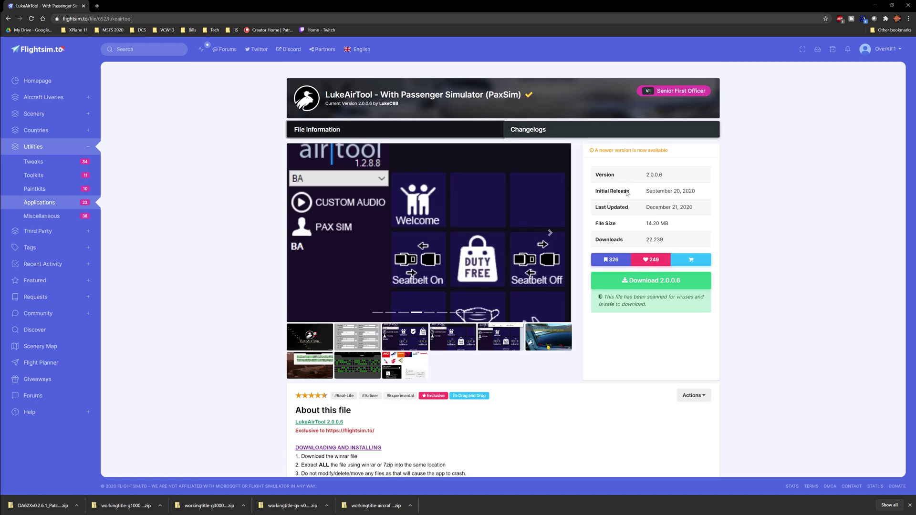
{"action": "scroll", "coordinate": [672, 347], "scroll_direction": "down", "scroll_amount": 5}
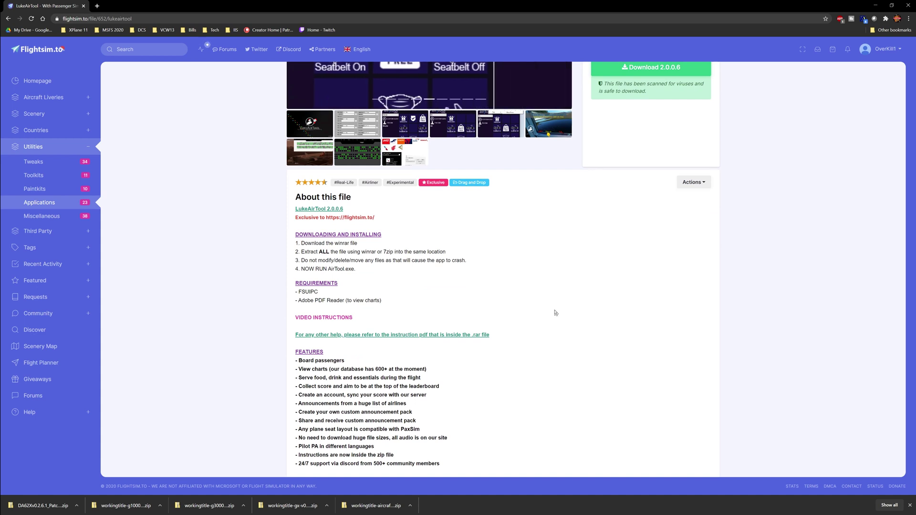
{"action": "scroll", "coordinate": [551, 287], "scroll_direction": "up", "scroll_amount": 2}
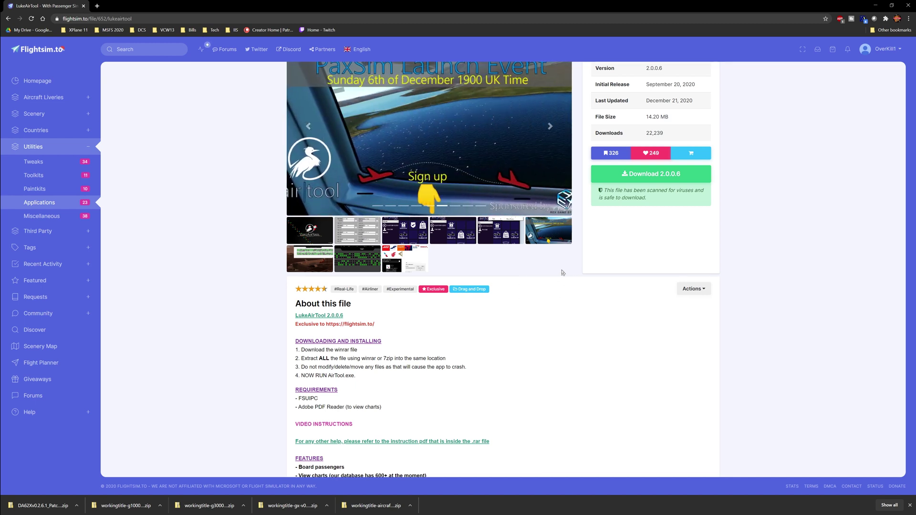
{"action": "scroll", "coordinate": [666, 284], "scroll_direction": "up", "scroll_amount": 2}
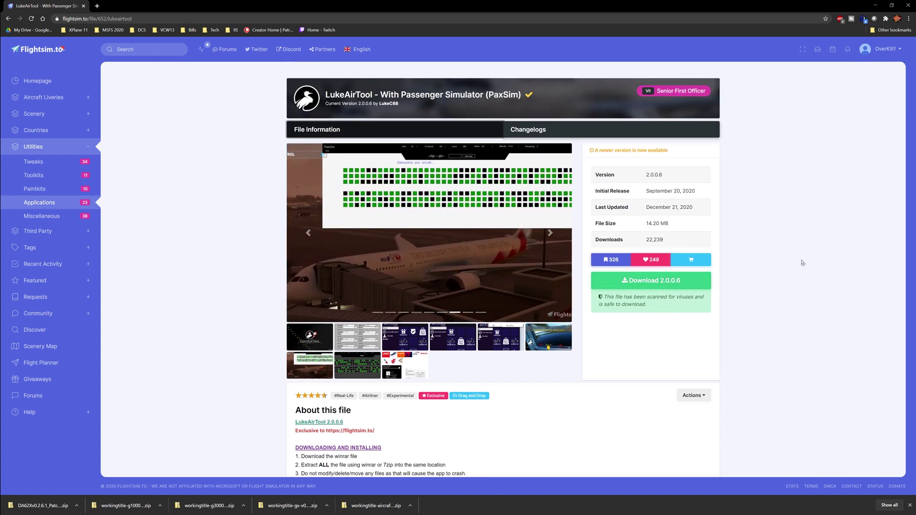
{"action": "left_click", "coordinate": [647, 282]}
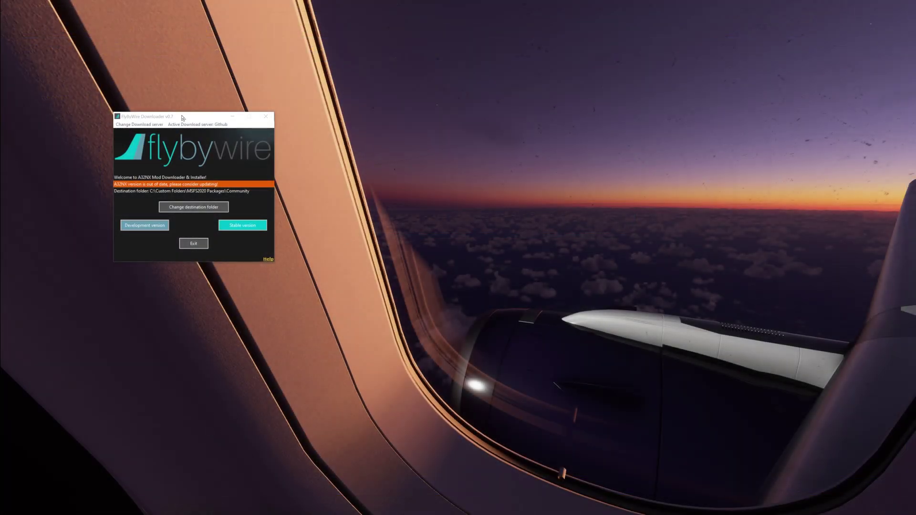
Center the FlyByWire Downloader window and install the A32NX Development version.
{"action": "left_click_drag", "start_coordinate": [183, 118], "coordinate": [394, 136]}
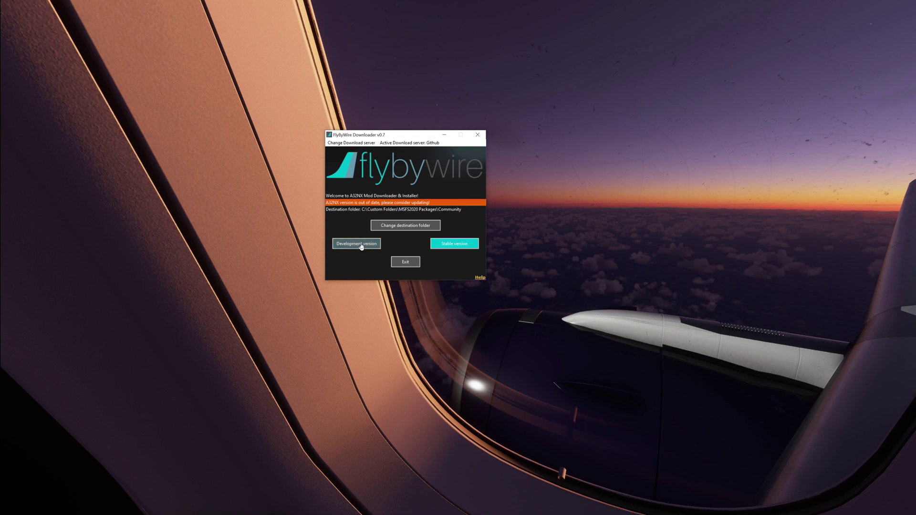
{"action": "left_click", "coordinate": [361, 244]}
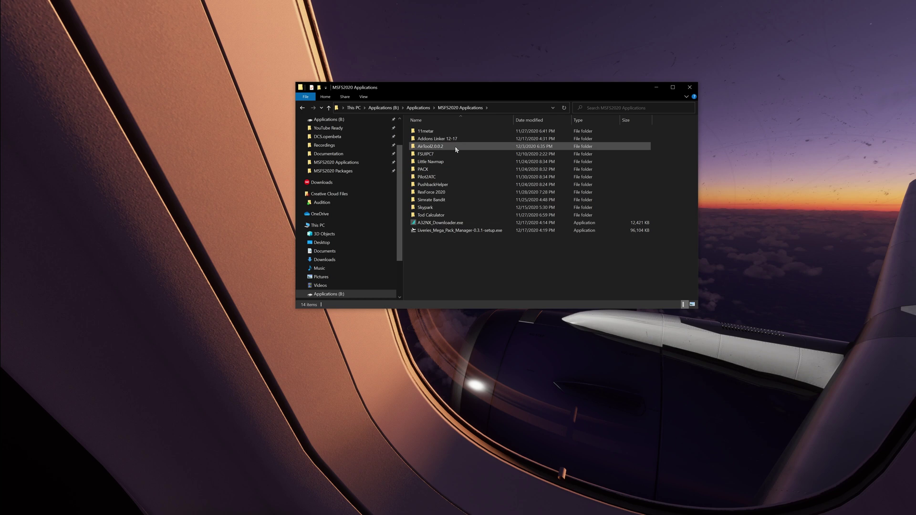
Open the Addons Linker 12-17 folder and run MSFS_AddonsLinker.exe.
{"action": "left_click", "coordinate": [443, 140]}
{"action": "double_click", "coordinate": [442, 140]}
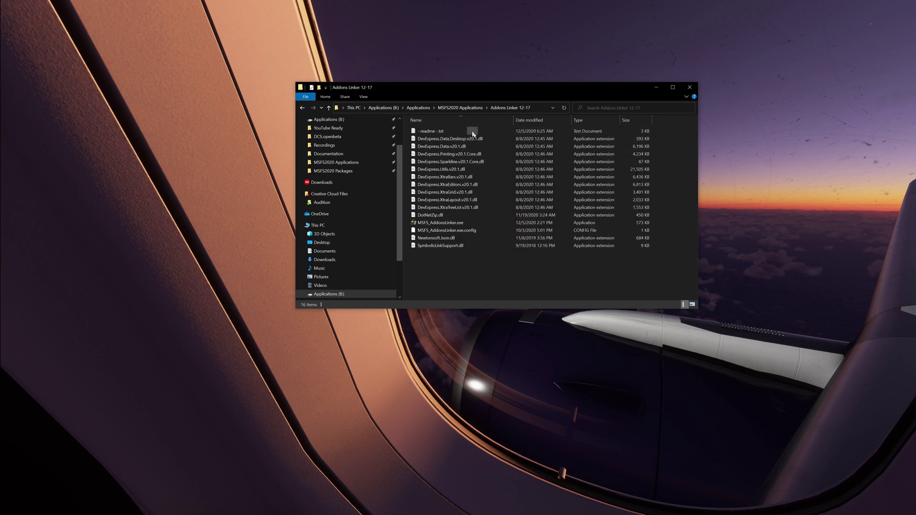
{"action": "left_click", "coordinate": [430, 224]}
{"action": "double_click", "coordinate": [431, 224]}
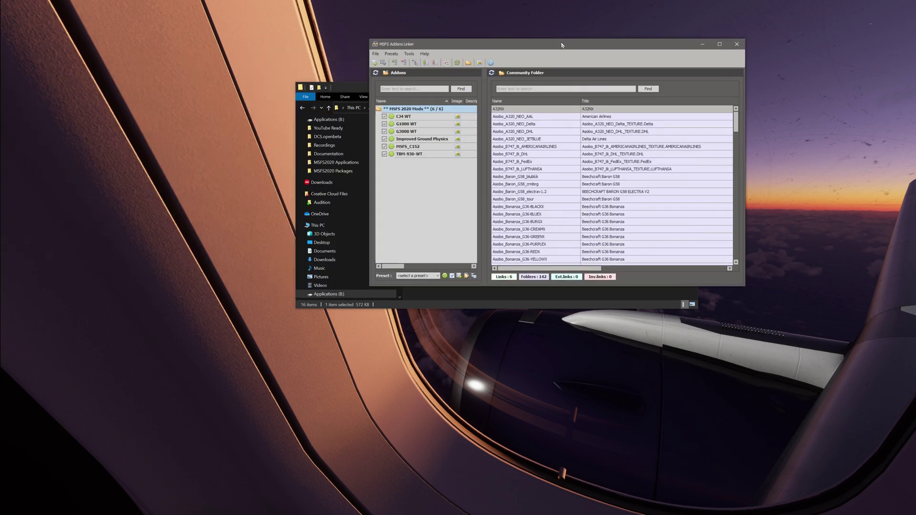
Unlink TBM-930-WT, MSFS_C152, Improved Ground Physics, G3000, G1000 and CJ4 WT, then close the linker.
{"action": "left_click", "coordinate": [354, 169]}
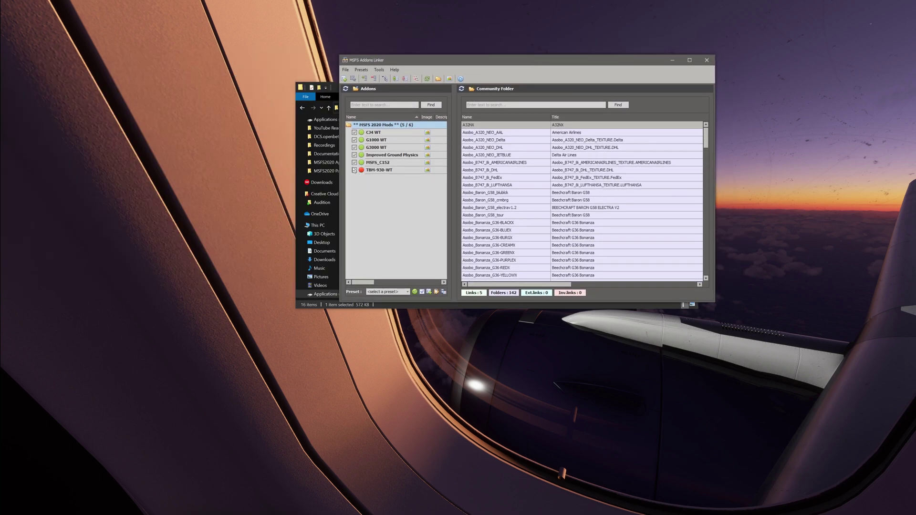
{"action": "left_click", "coordinate": [354, 162]}
{"action": "left_click", "coordinate": [354, 155]}
{"action": "left_click", "coordinate": [354, 147]}
{"action": "left_click", "coordinate": [354, 139]}
{"action": "left_click", "coordinate": [354, 132]}
{"action": "key", "text": "alt+F4"}
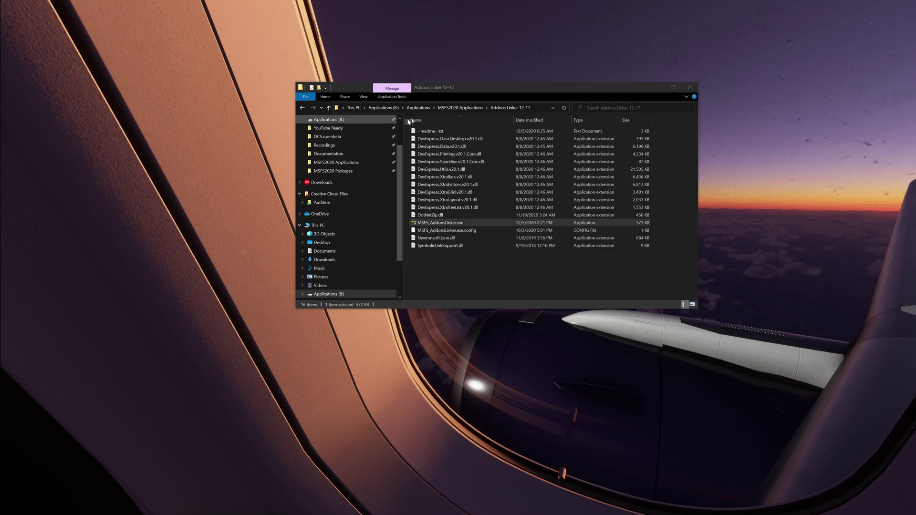
Navigate up to Applications and open the MSFS 2020 Mods folder.
{"action": "left_click", "coordinate": [461, 107]}
{"action": "left_click", "coordinate": [461, 107]}
{"action": "left_click", "coordinate": [417, 107]}
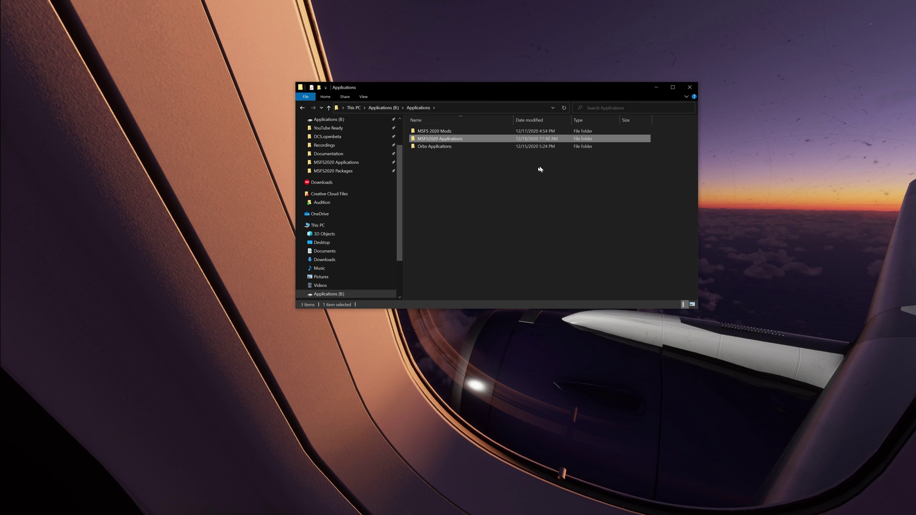
{"action": "double_click", "coordinate": [457, 131]}
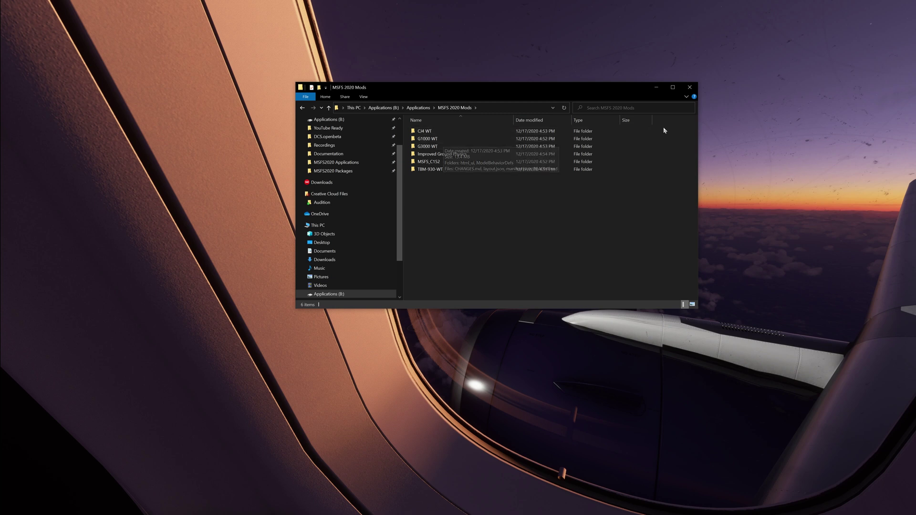
Delete the CJ4 WT, G1000 WT and G3000 WT folders.
{"action": "left_click_drag", "start_coordinate": [663, 127], "coordinate": [446, 148]}
{"action": "right_click", "coordinate": [441, 141]}
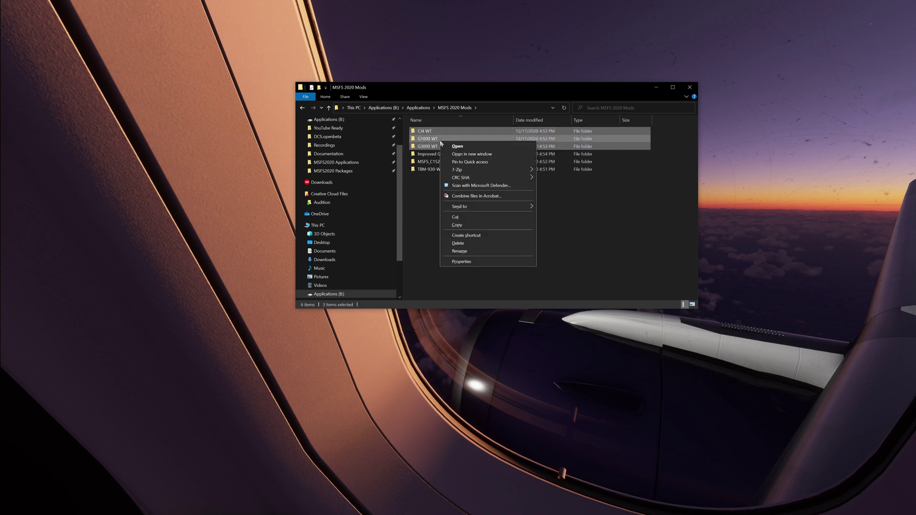
{"action": "left_click", "coordinate": [460, 244]}
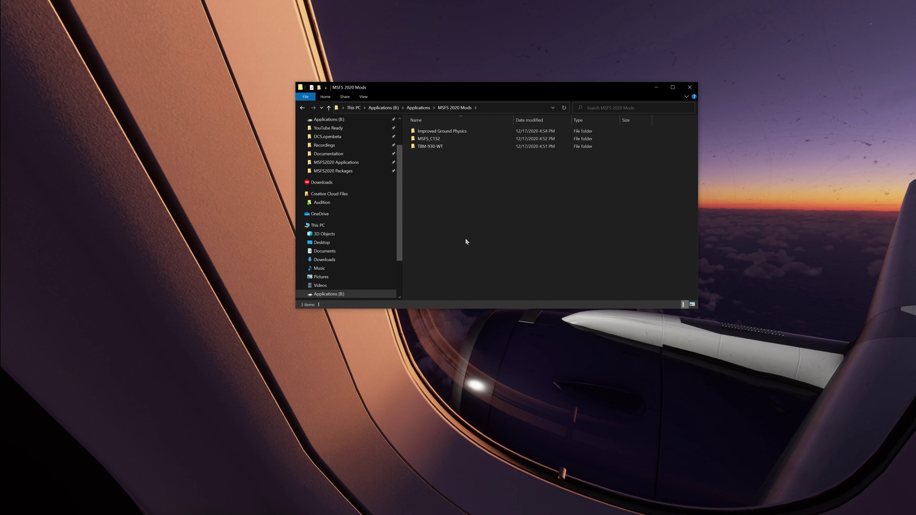
{"action": "left_click", "coordinate": [449, 148]}
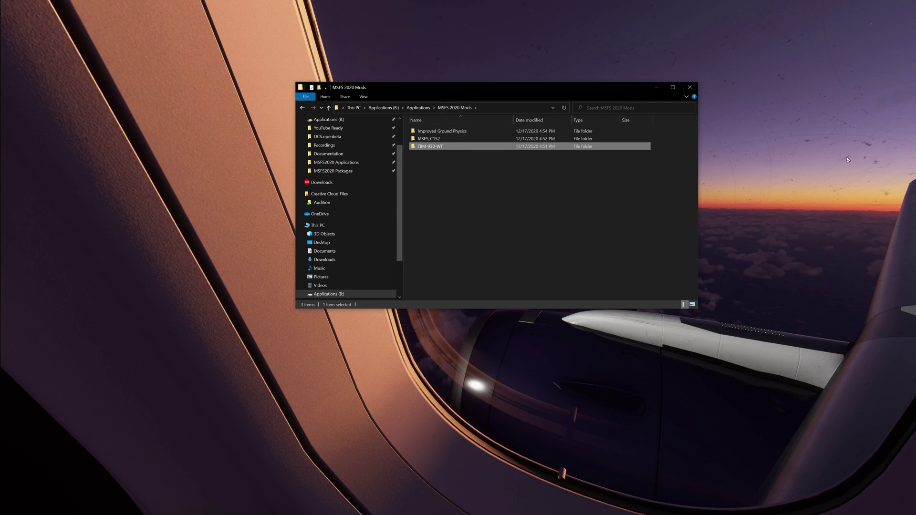
Open a second Explorer window on Downloads and extract the DA62 patch zip into its own folder.
{"action": "key", "text": "super+e"}
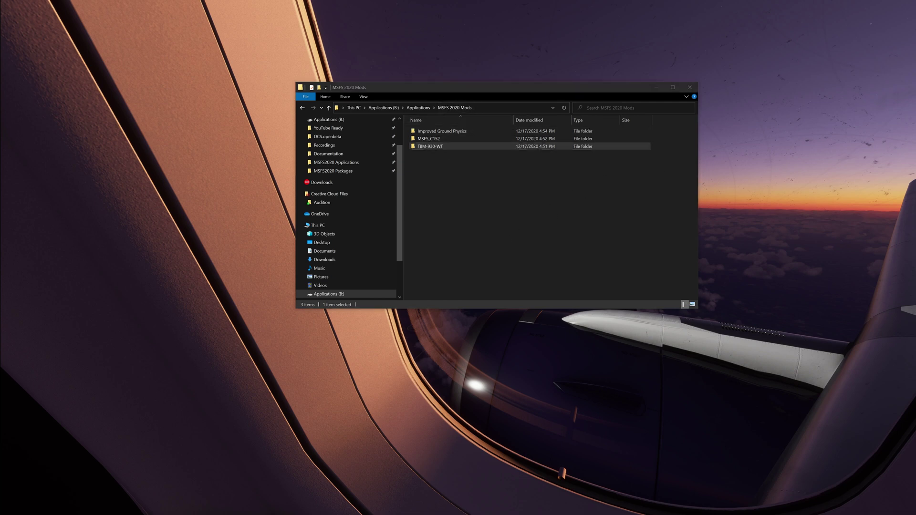
{"action": "left_click_drag", "start_coordinate": [485, 99], "coordinate": [594, 250]}
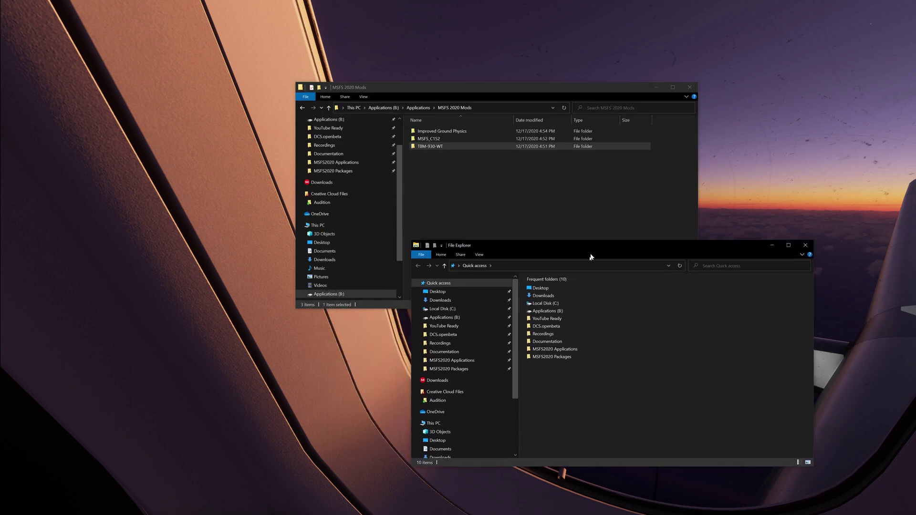
{"action": "double_click", "coordinate": [557, 296]}
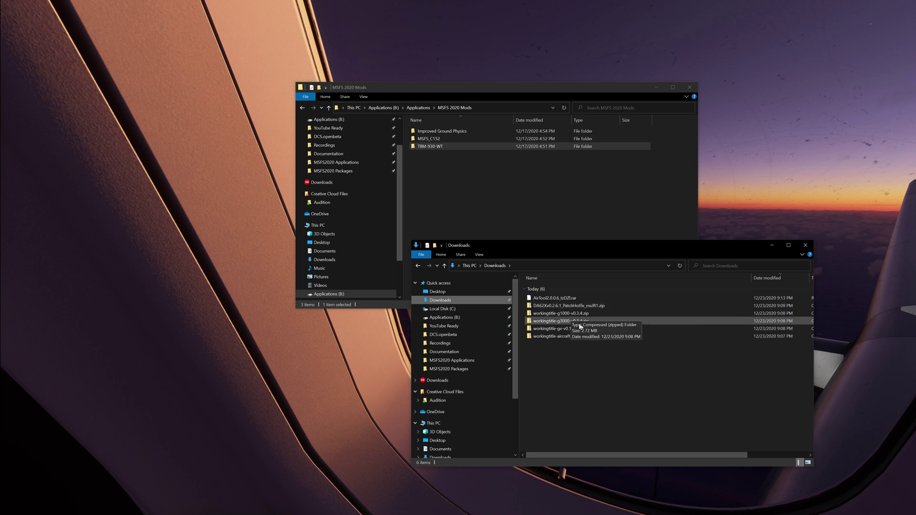
{"action": "left_click", "coordinate": [541, 305]}
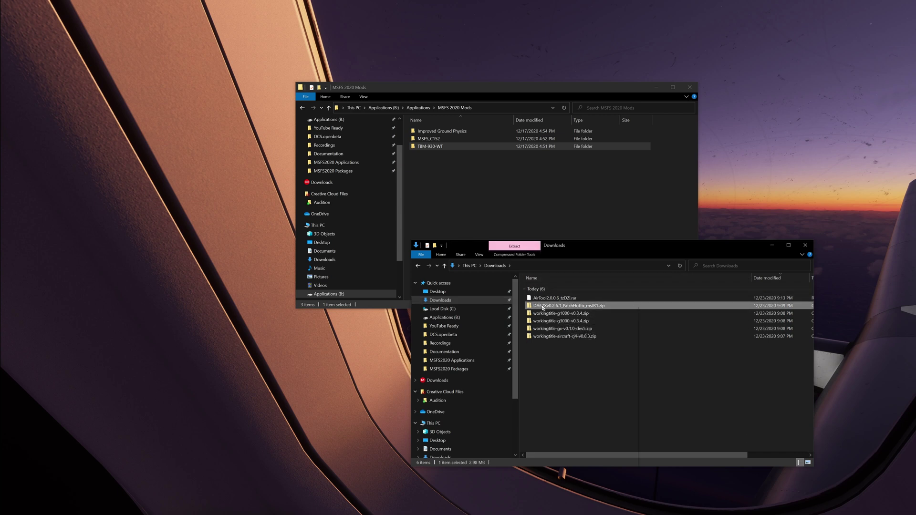
{"action": "right_click", "coordinate": [541, 306]}
{"action": "mouse_move", "coordinate": [599, 350]}
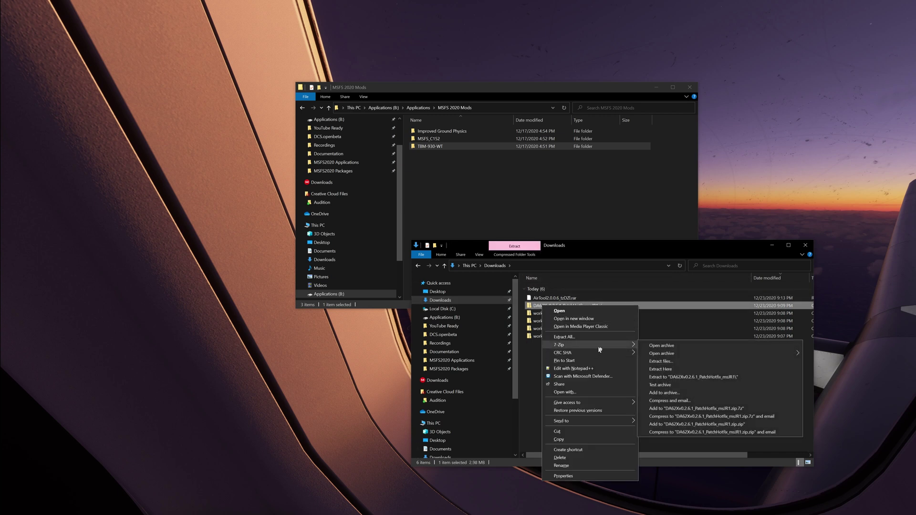
{"action": "left_click", "coordinate": [676, 377]}
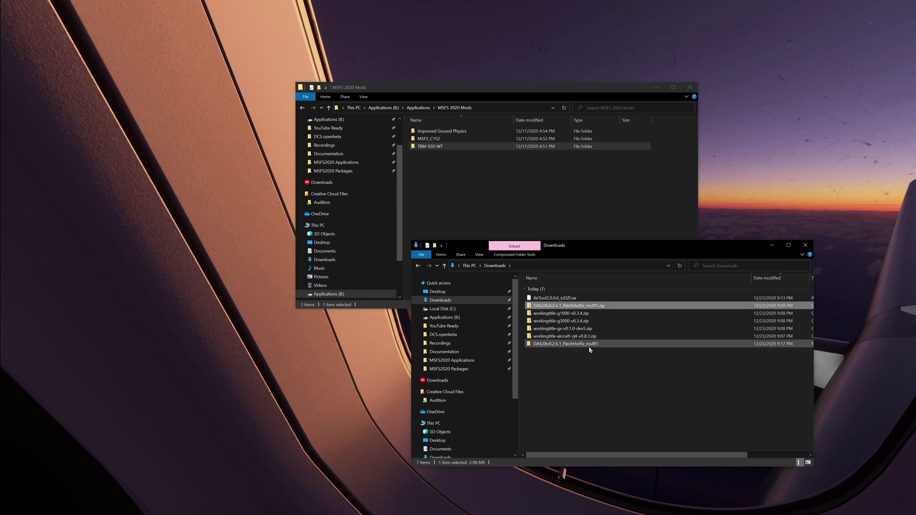
Rename the DA62Xv0.2.6.1_PatchHotfix folder to DA62Xv0.2.6.1.
{"action": "double_click", "coordinate": [592, 344]}
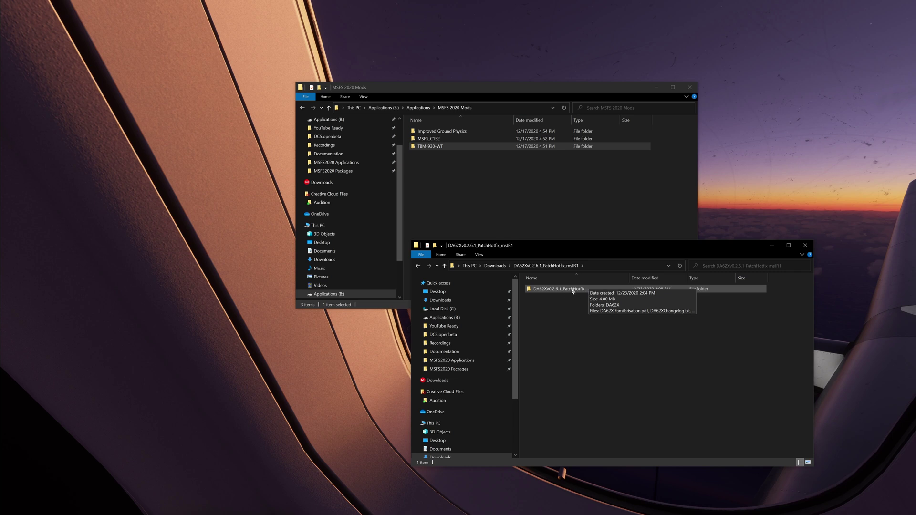
{"action": "left_click", "coordinate": [572, 290]}
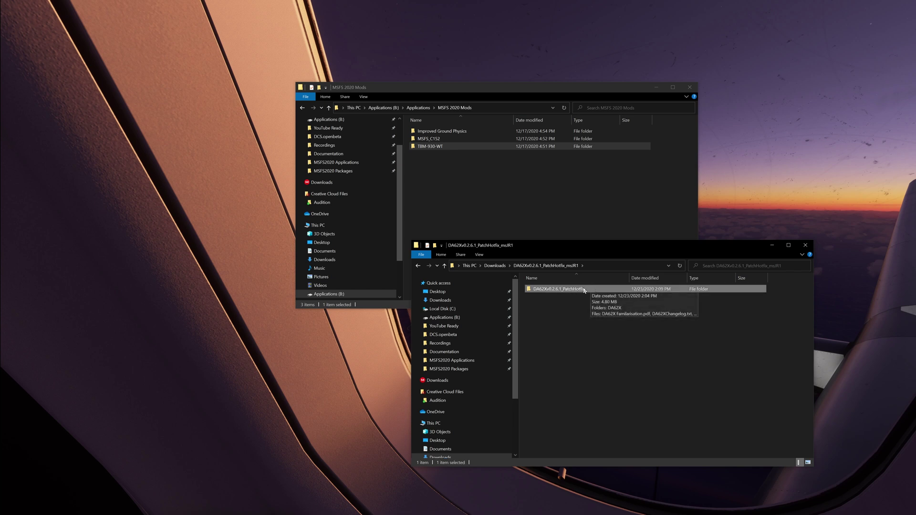
{"action": "right_click", "coordinate": [588, 290]}
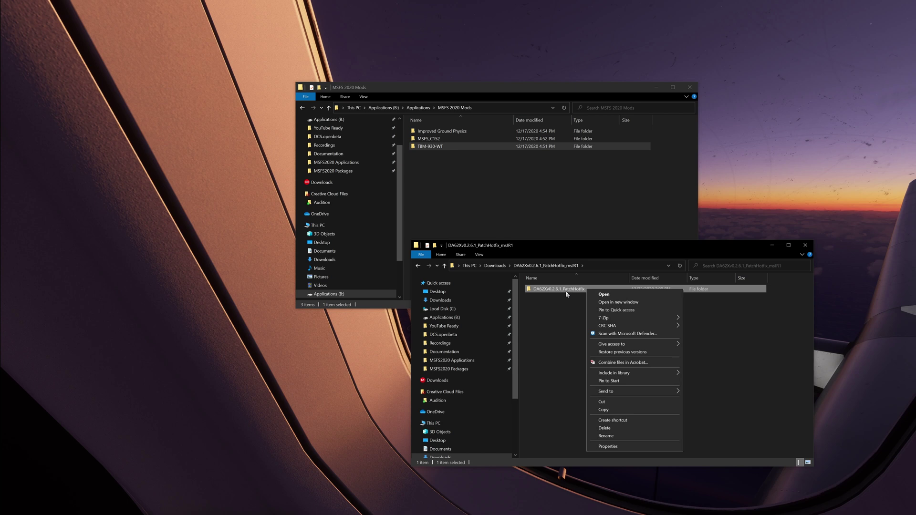
{"action": "left_click", "coordinate": [568, 292]}
{"action": "key", "text": "Escape"}
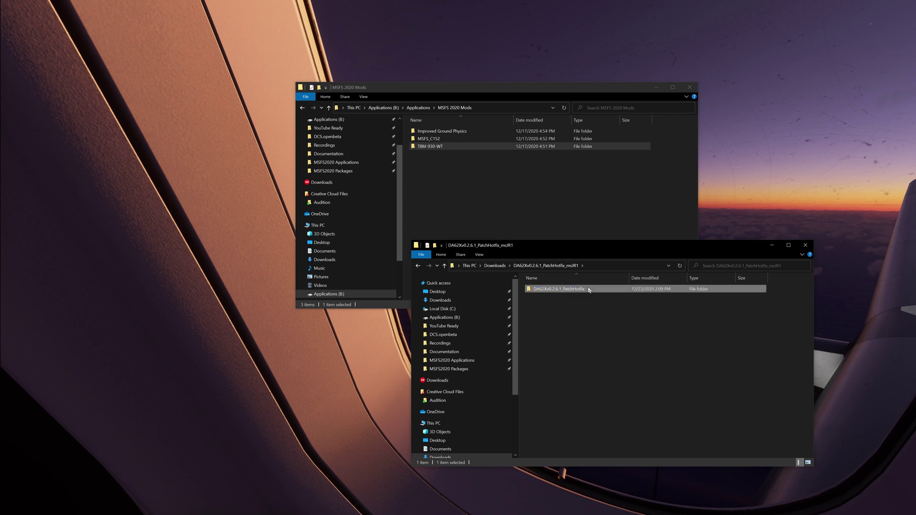
{"action": "left_click", "coordinate": [582, 291]}
{"action": "left_click_drag", "start_coordinate": [585, 289], "coordinate": [560, 289]}
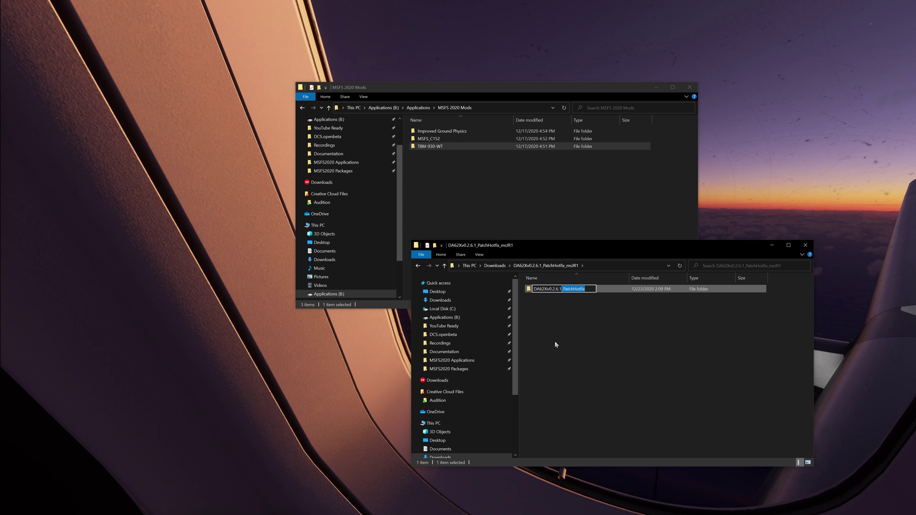
{"action": "key", "text": "BackSpace"}
{"action": "left_click", "coordinate": [576, 323]}
Copy the DA62X folder from DA62Xv0.2.6.1 into MSFS 2020 Mods.
{"action": "double_click", "coordinate": [573, 289]}
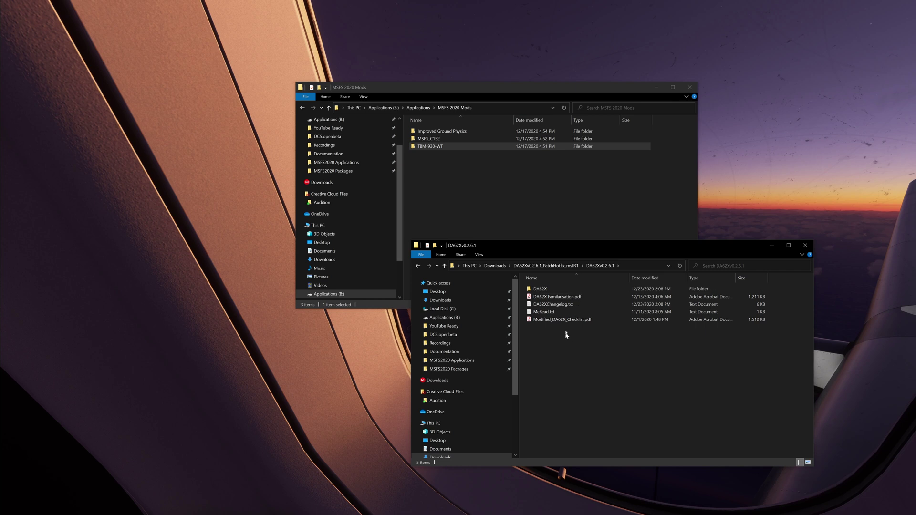
{"action": "double_click", "coordinate": [555, 292]}
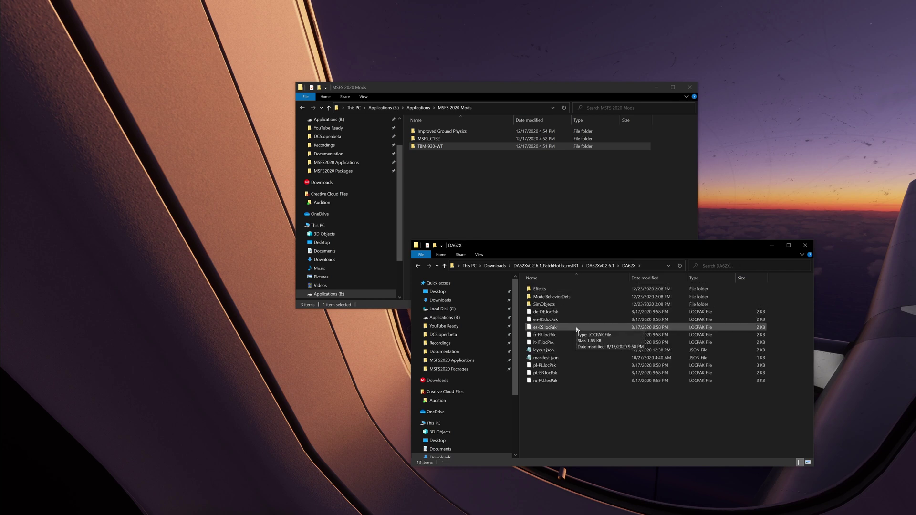
{"action": "left_click", "coordinate": [418, 266]}
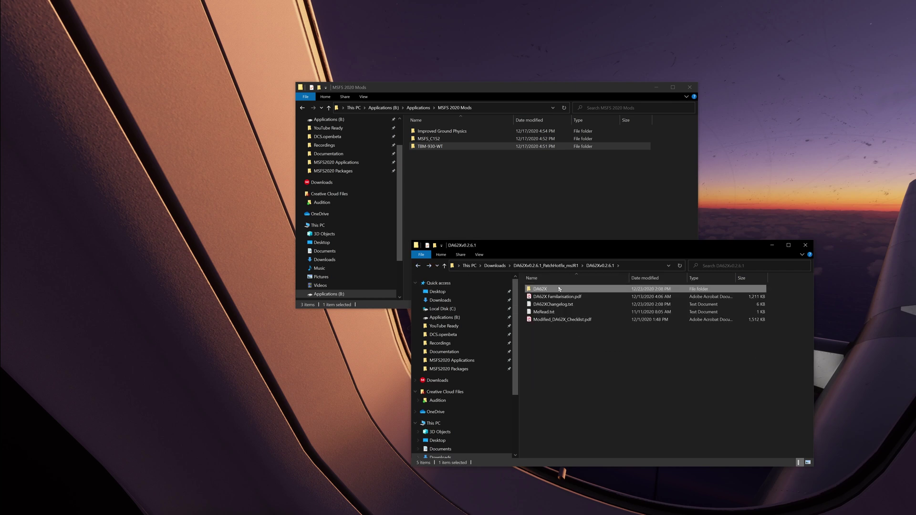
{"action": "left_click_drag", "start_coordinate": [532, 292], "coordinate": [547, 249]}
{"action": "left_click", "coordinate": [568, 349]}
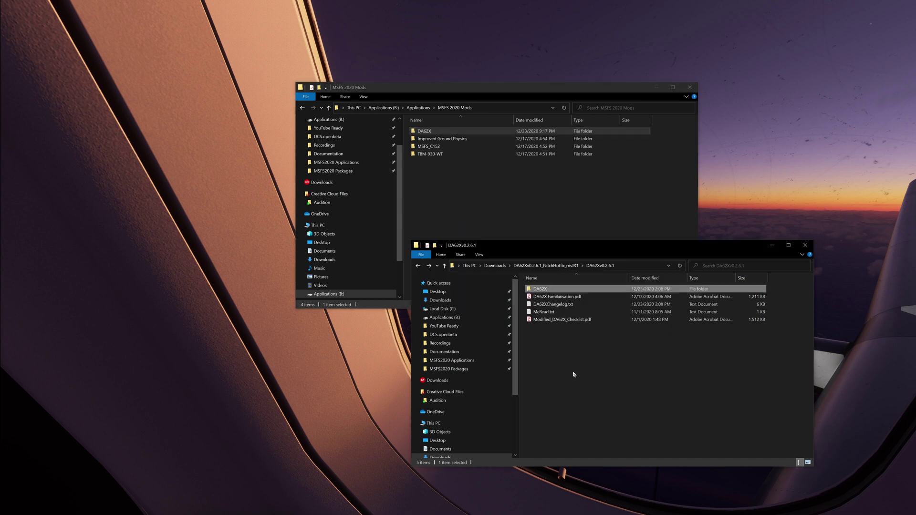
{"action": "left_click", "coordinate": [576, 298]}
{"action": "left_click", "coordinate": [256, 310]}
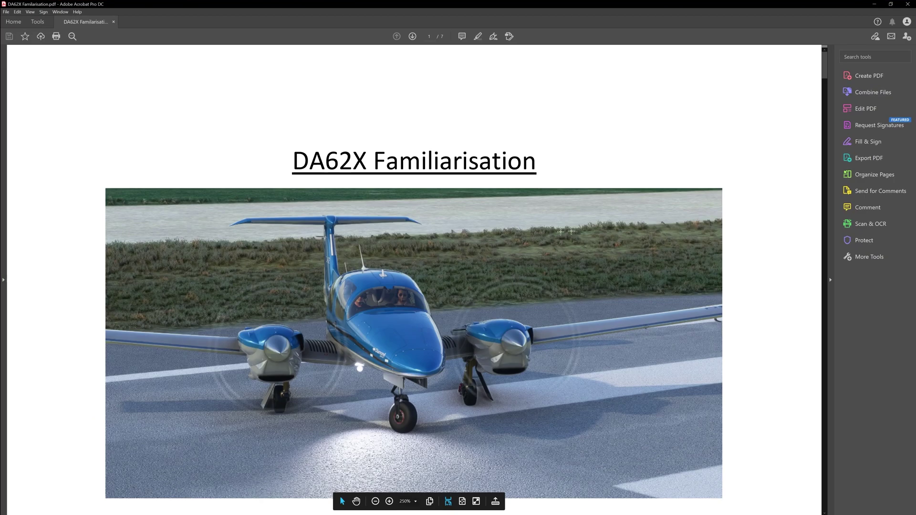
{"action": "scroll", "coordinate": [507, 231], "scroll_direction": "down", "scroll_amount": 5}
{"action": "scroll", "coordinate": [507, 232], "scroll_direction": "down", "scroll_amount": 3}
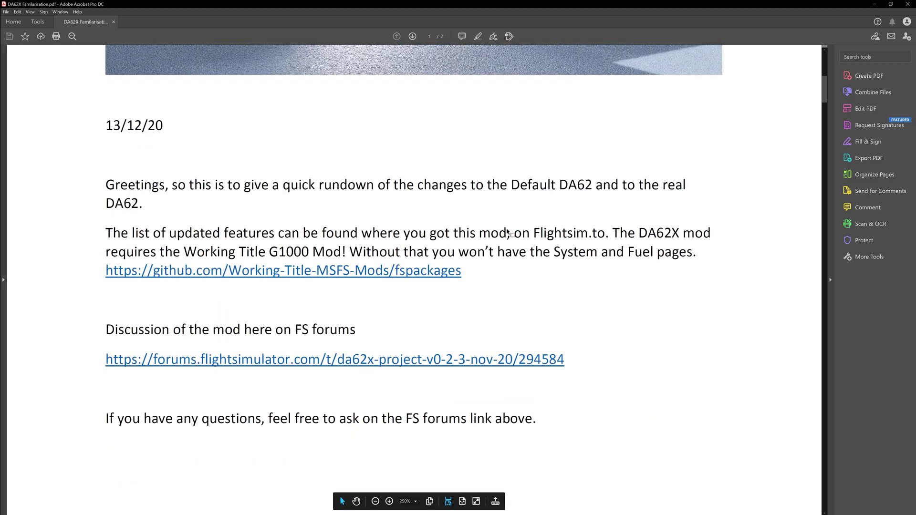
{"action": "scroll", "coordinate": [507, 231], "scroll_direction": "down", "scroll_amount": 3, "text": "ctrl"}
{"action": "scroll", "coordinate": [507, 231], "scroll_direction": "down", "scroll_amount": 2}
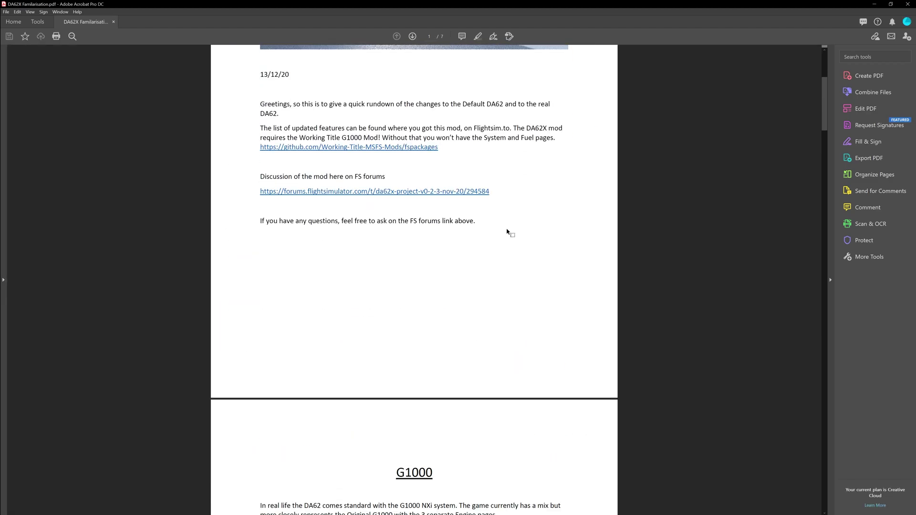
{"action": "scroll", "coordinate": [507, 232], "scroll_direction": "down", "scroll_amount": 8}
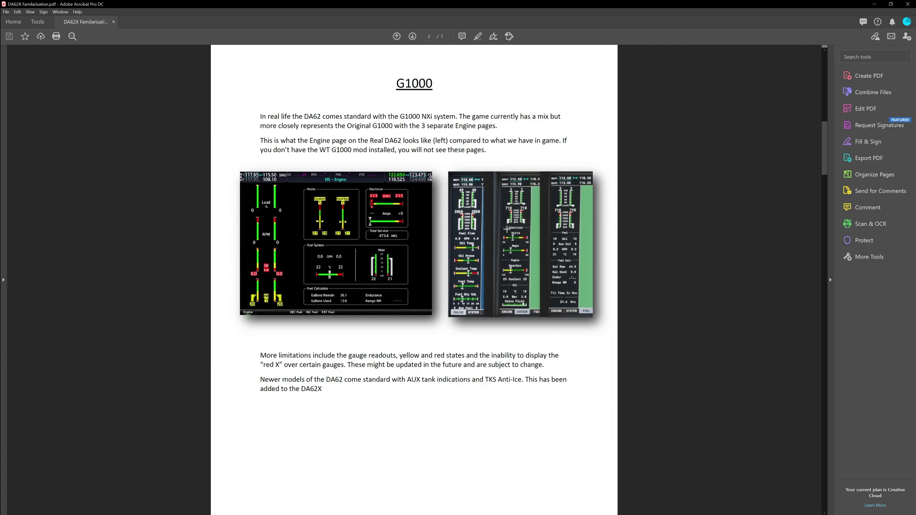
{"action": "scroll", "coordinate": [485, 246], "scroll_direction": "down", "scroll_amount": 1}
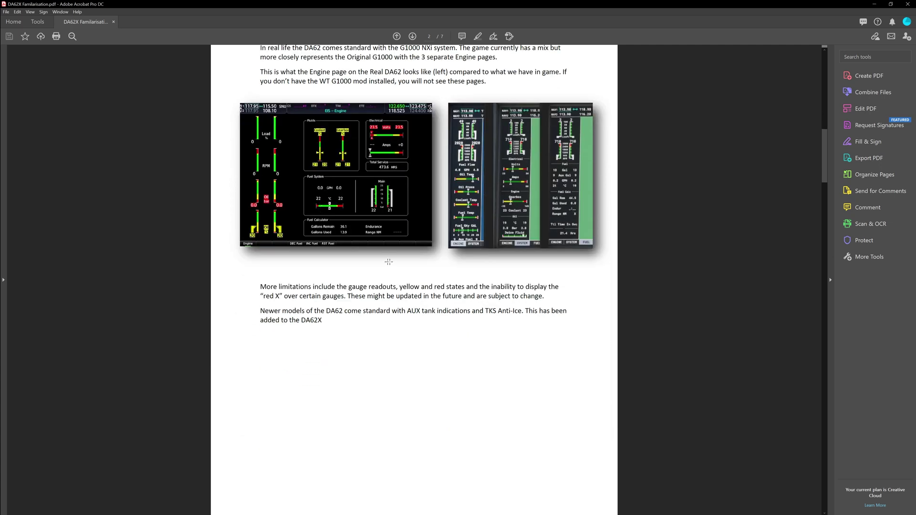
{"action": "scroll", "coordinate": [405, 266], "scroll_direction": "down", "scroll_amount": 7}
{"action": "scroll", "coordinate": [401, 280], "scroll_direction": "down", "scroll_amount": 7}
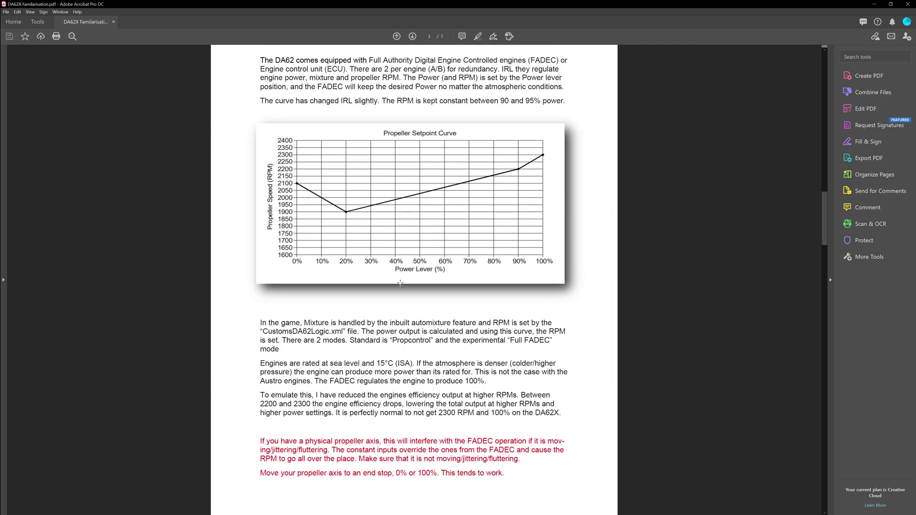
{"action": "scroll", "coordinate": [400, 282], "scroll_direction": "down", "scroll_amount": 2}
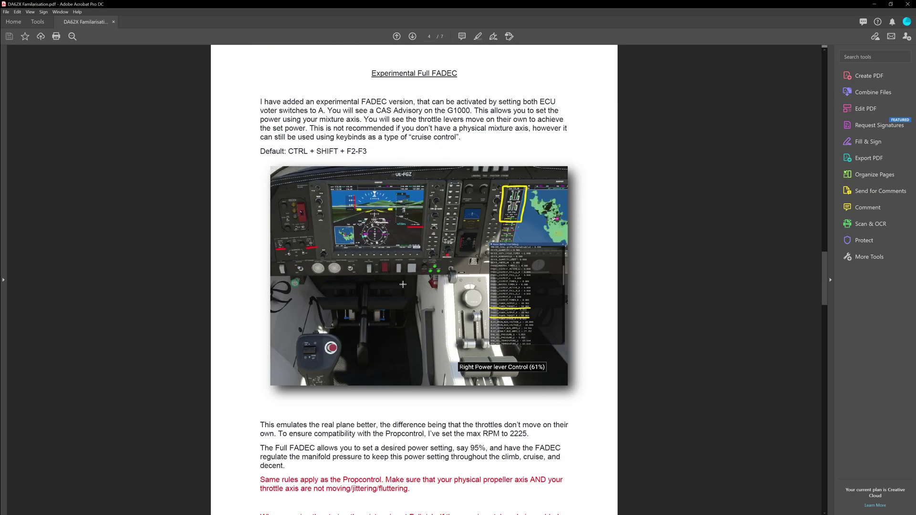
{"action": "scroll", "coordinate": [374, 285], "scroll_direction": "down", "scroll_amount": 5}
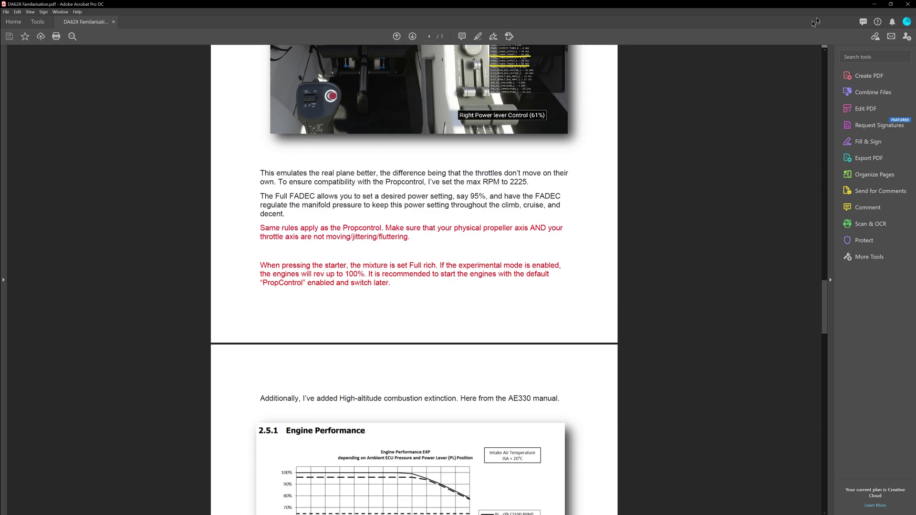
{"action": "left_click", "coordinate": [907, 4]}
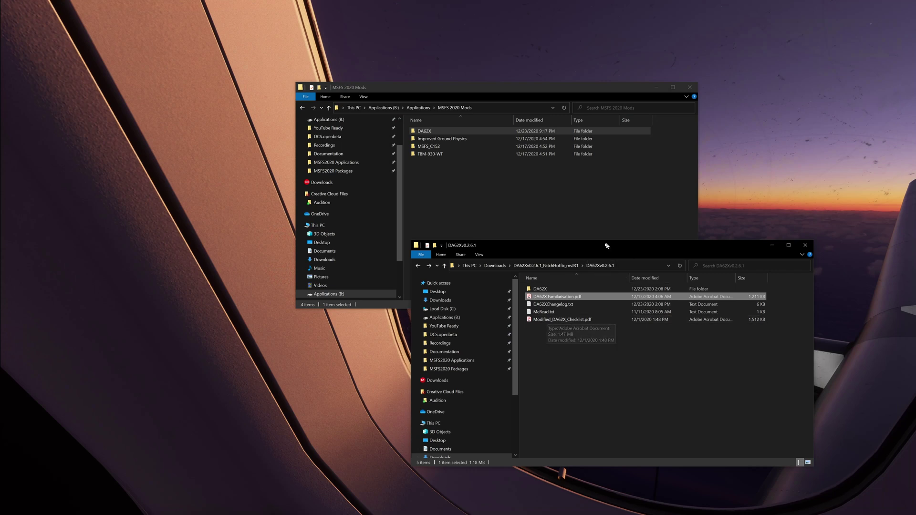
Delete the extracted DA62X patch folder and its zip from Downloads.
{"action": "left_click", "coordinate": [418, 266]}
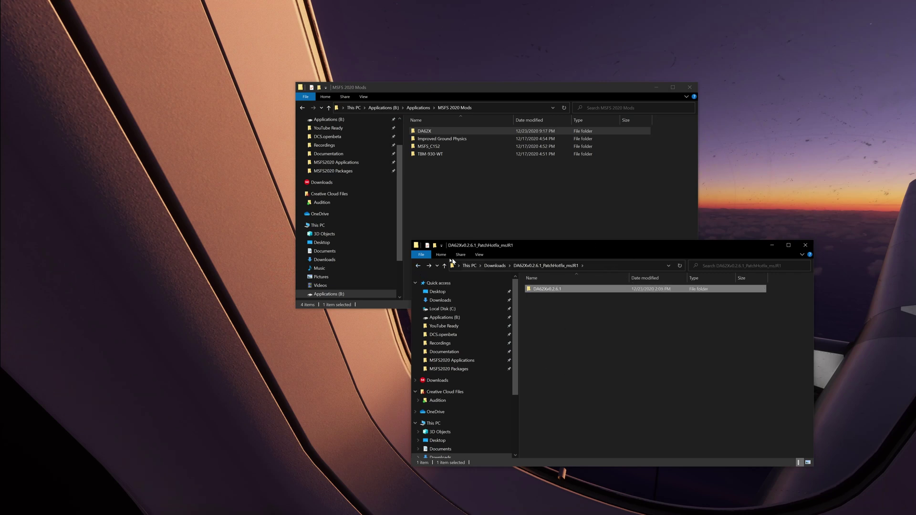
{"action": "left_click", "coordinate": [418, 266]}
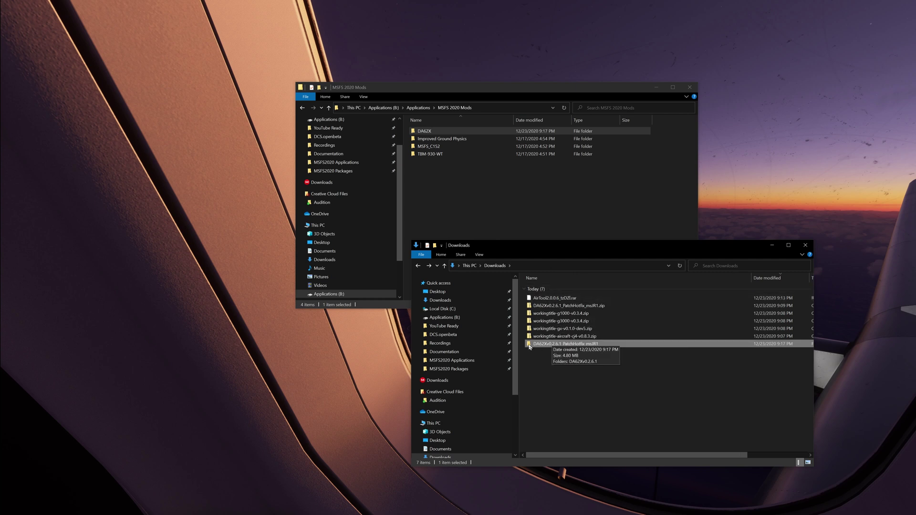
{"action": "key", "text": "Delete"}
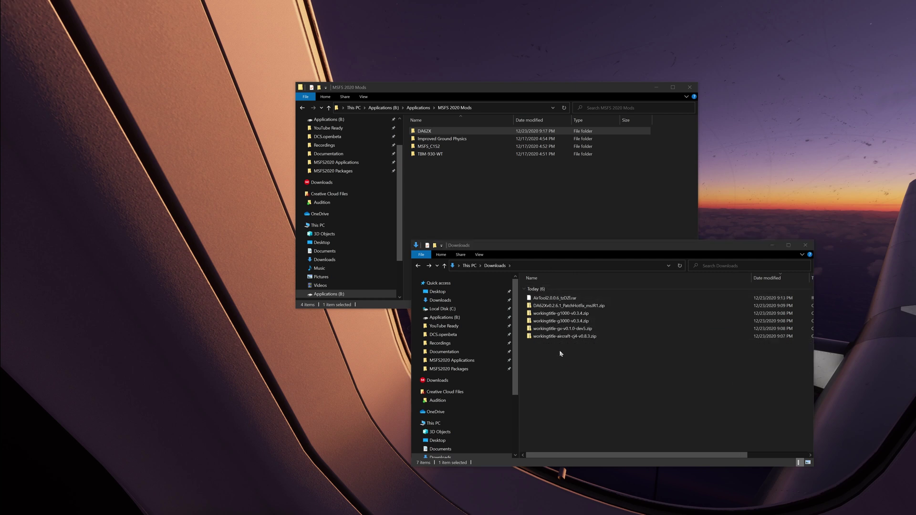
{"action": "right_click", "coordinate": [540, 305]}
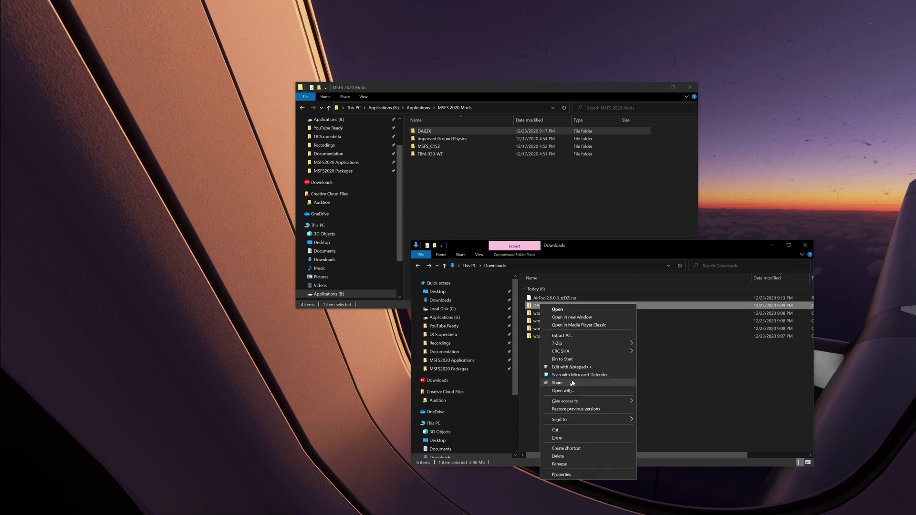
{"action": "left_click", "coordinate": [555, 459]}
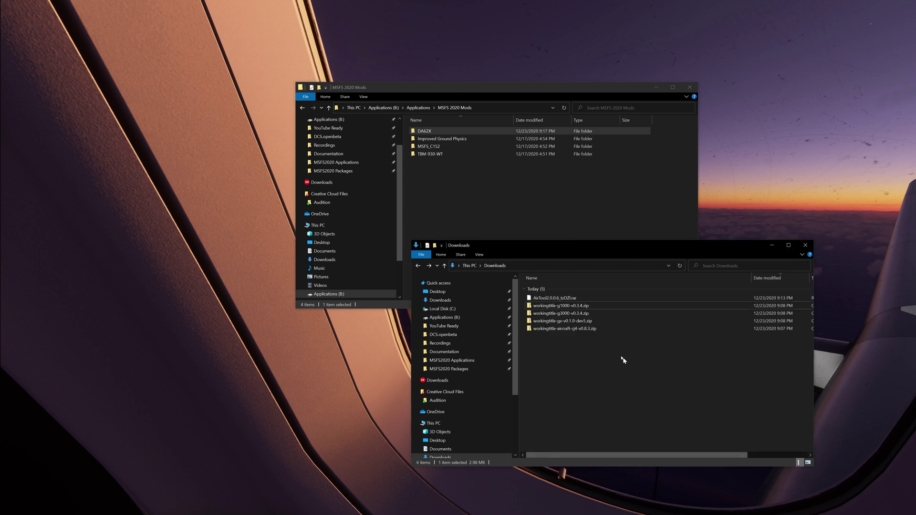
Extract workingtitle-g1000-v0.3.4.zip with 7-Zip and copy workingtitle-g1000 into MSFS 2020 Mods.
{"action": "right_click", "coordinate": [582, 307]}
{"action": "mouse_move", "coordinate": [620, 345]}
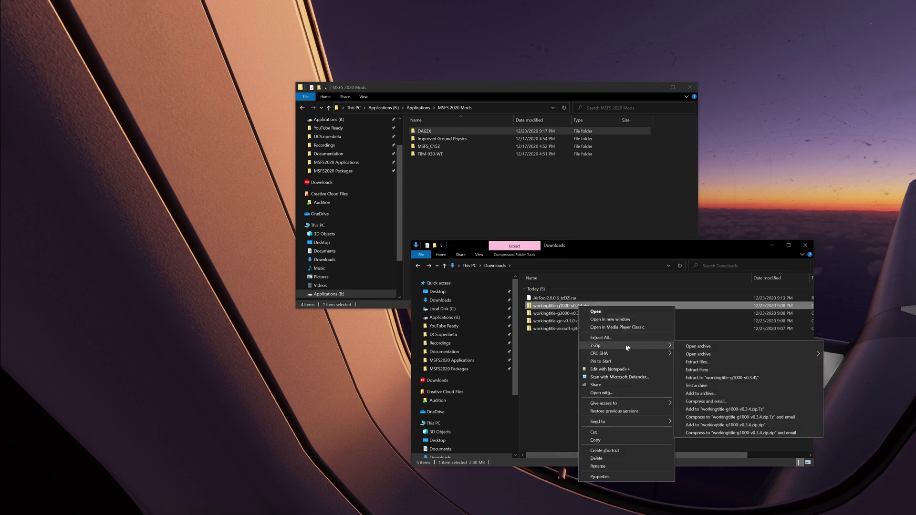
{"action": "left_click", "coordinate": [704, 372]}
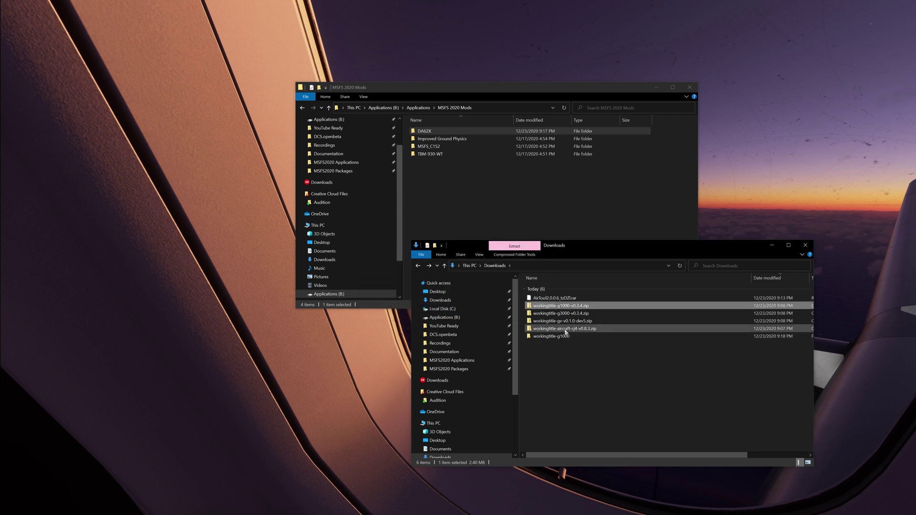
{"action": "double_click", "coordinate": [565, 335]}
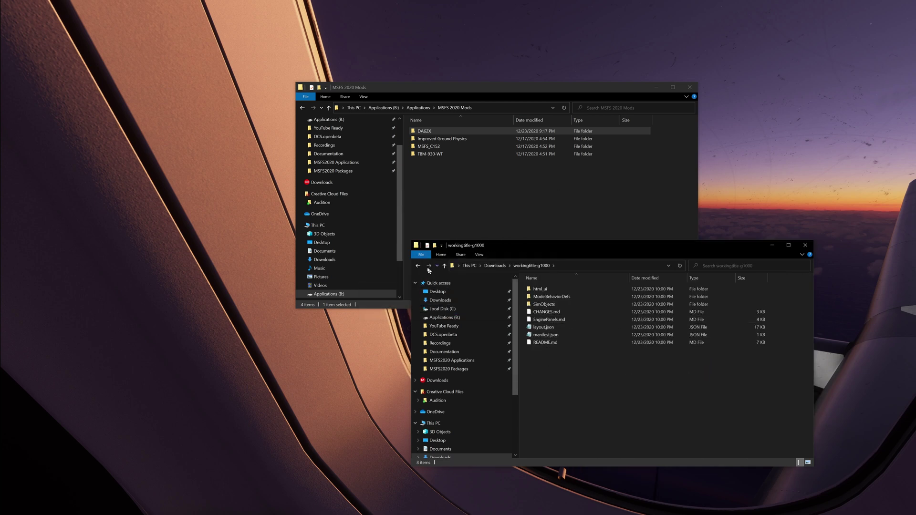
{"action": "left_click", "coordinate": [418, 266]}
{"action": "left_click_drag", "start_coordinate": [549, 337], "coordinate": [450, 195]}
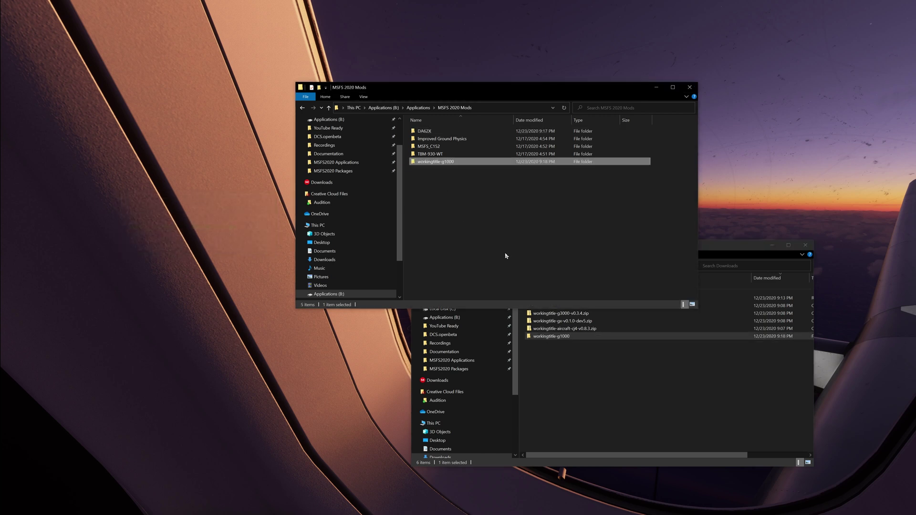
Delete the workingtitle-g1000-v0.3.4.zip archive and extract the g3000 zip into Downloads.
{"action": "left_click", "coordinate": [601, 370]}
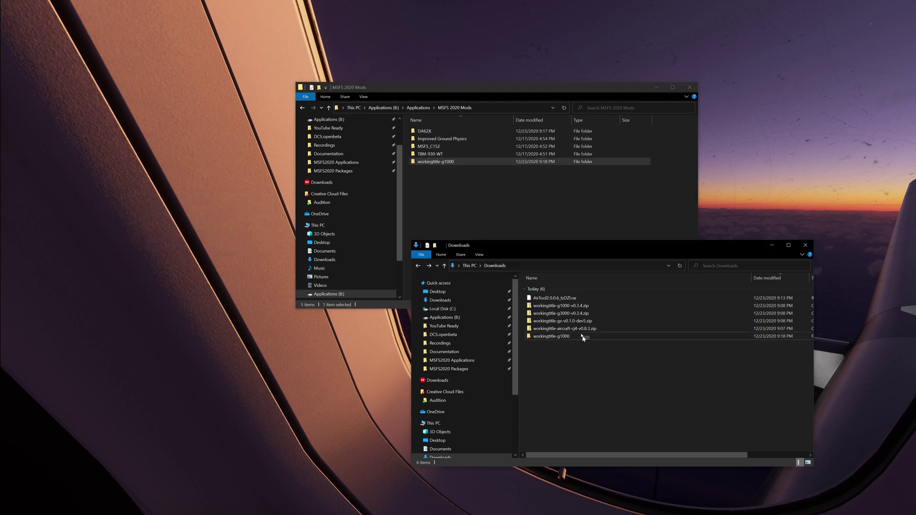
{"action": "right_click", "coordinate": [572, 304]}
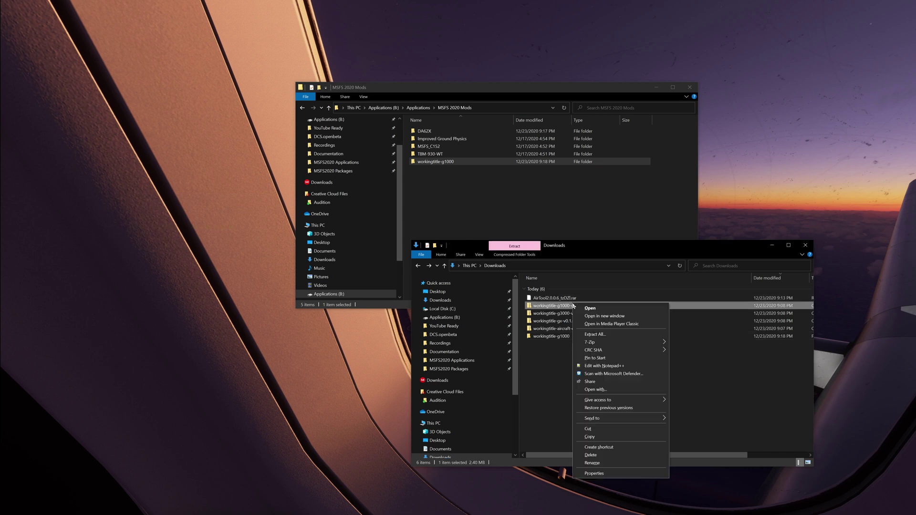
{"action": "left_click", "coordinate": [586, 455]}
{"action": "right_click", "coordinate": [574, 307]}
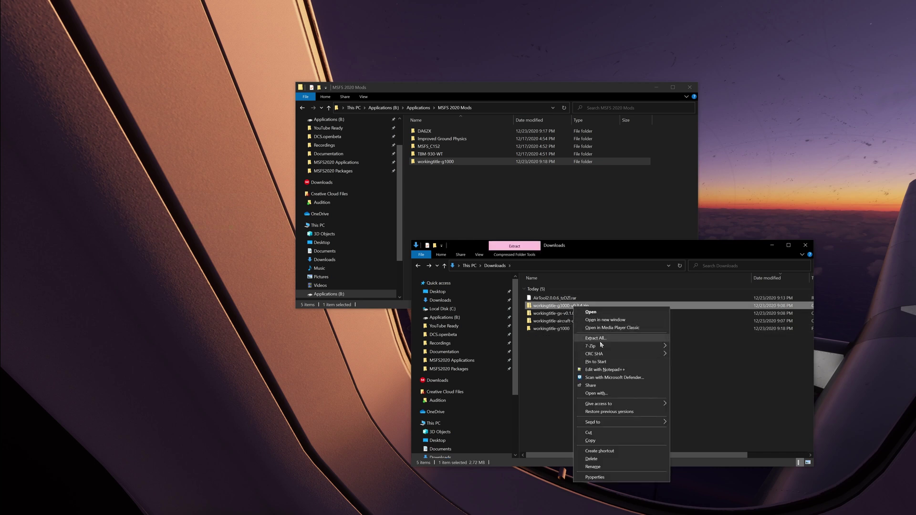
{"action": "left_click", "coordinate": [596, 337]}
{"action": "left_click", "coordinate": [549, 330]}
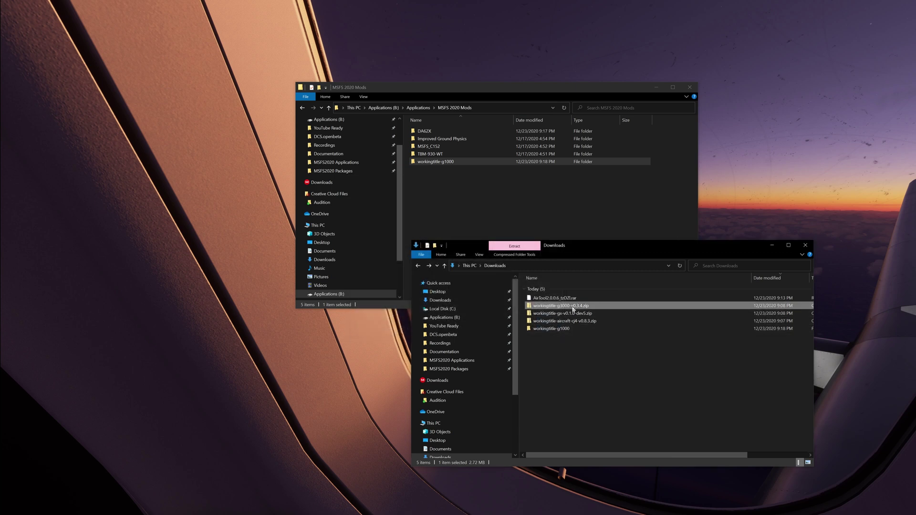
{"action": "right_click", "coordinate": [573, 308]}
{"action": "left_click", "coordinate": [538, 361]}
Extract the gx zip into Downloads, then delete the three remaining zip files.
{"action": "right_click", "coordinate": [556, 313]}
{"action": "mouse_move", "coordinate": [644, 350]}
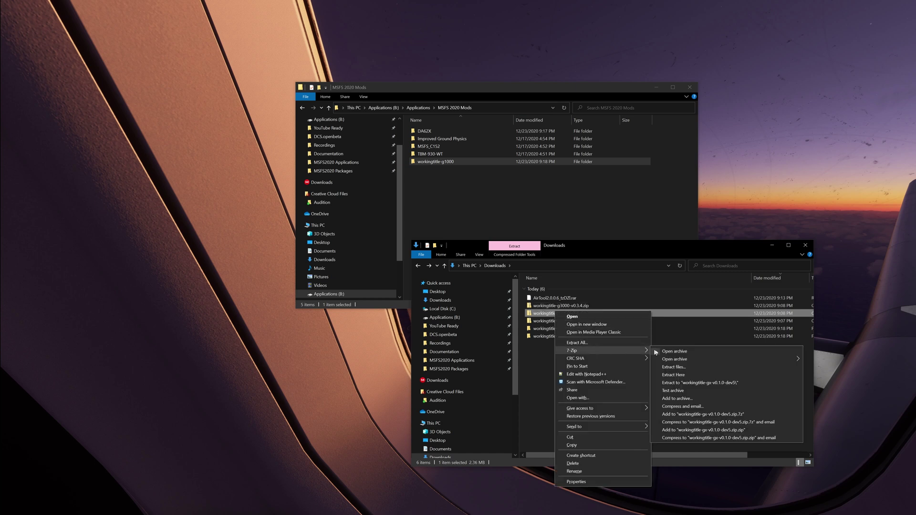
{"action": "left_click", "coordinate": [673, 375]}
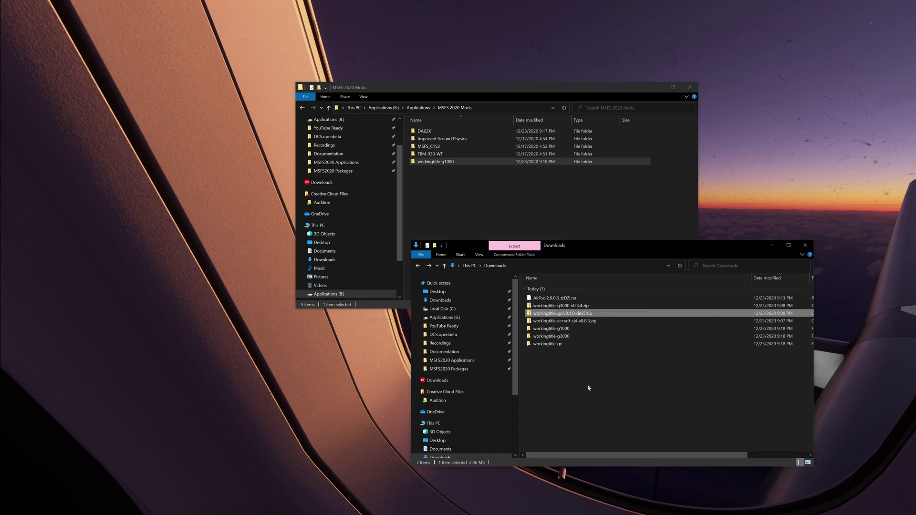
{"action": "left_click", "coordinate": [546, 306]}
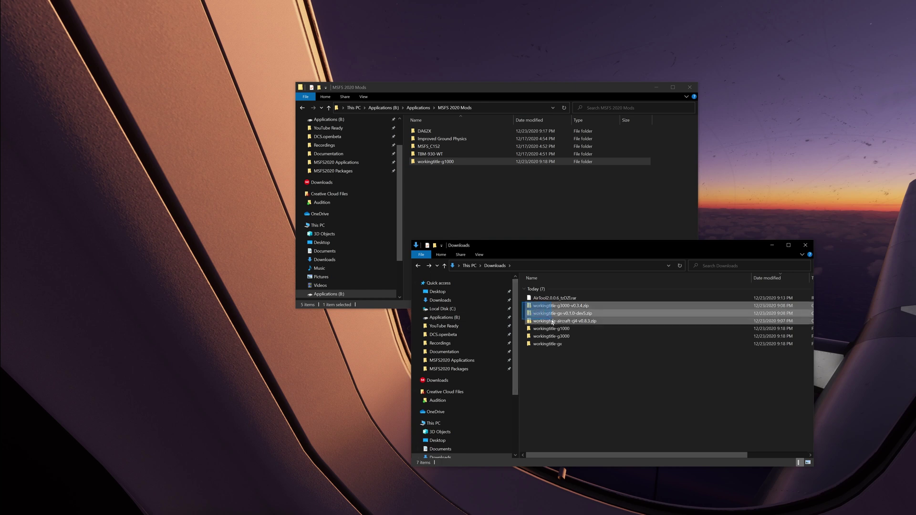
{"action": "left_click", "coordinate": [553, 320], "text": "shift"}
{"action": "right_click", "coordinate": [553, 317]}
{"action": "left_click", "coordinate": [578, 438]}
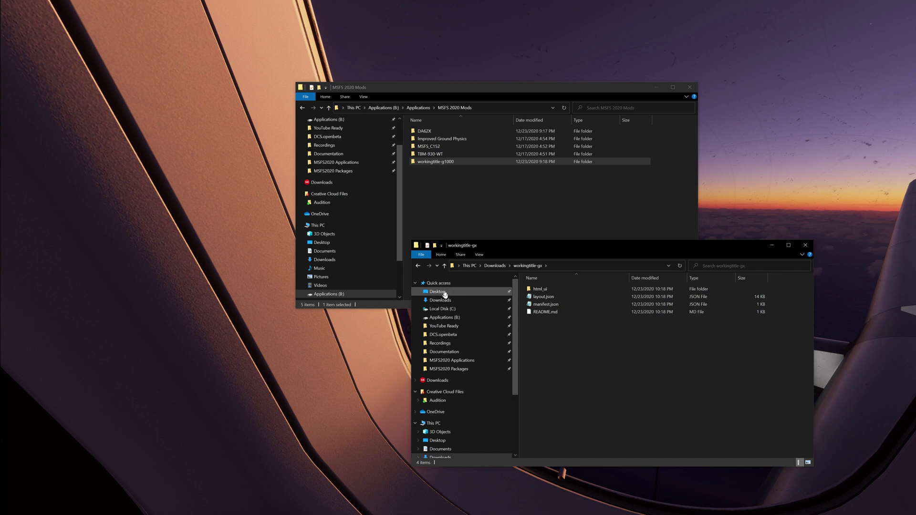
Move the three workingtitle folders into MSFS 2020 Mods, replacing existing files, and delete them from Downloads.
{"action": "left_click_drag", "start_coordinate": [551, 339], "coordinate": [457, 227]}
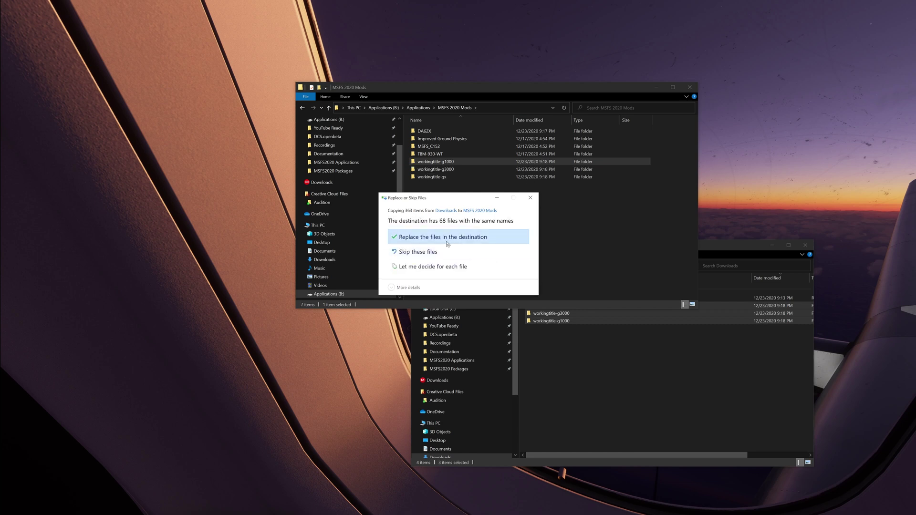
{"action": "left_click", "coordinate": [446, 239]}
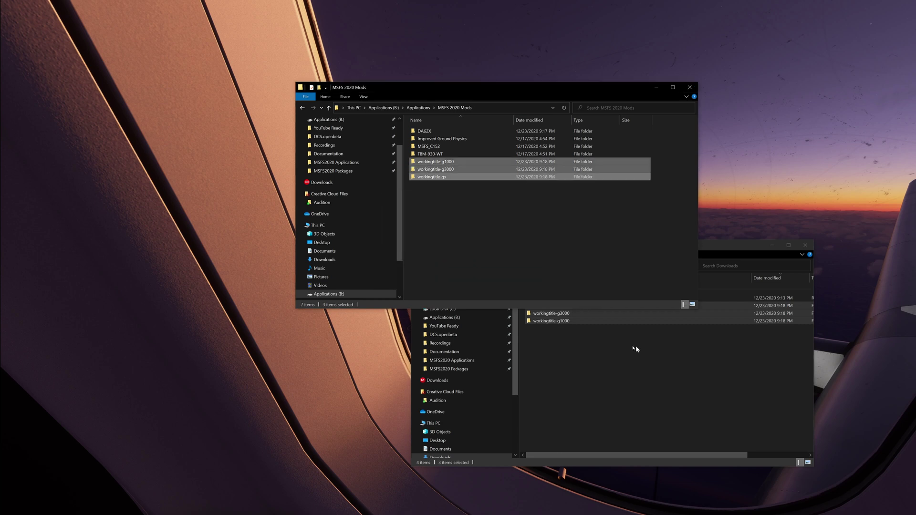
{"action": "left_click", "coordinate": [630, 347]}
{"action": "left_click_drag", "start_coordinate": [582, 337], "coordinate": [543, 307]}
{"action": "right_click", "coordinate": [542, 308]}
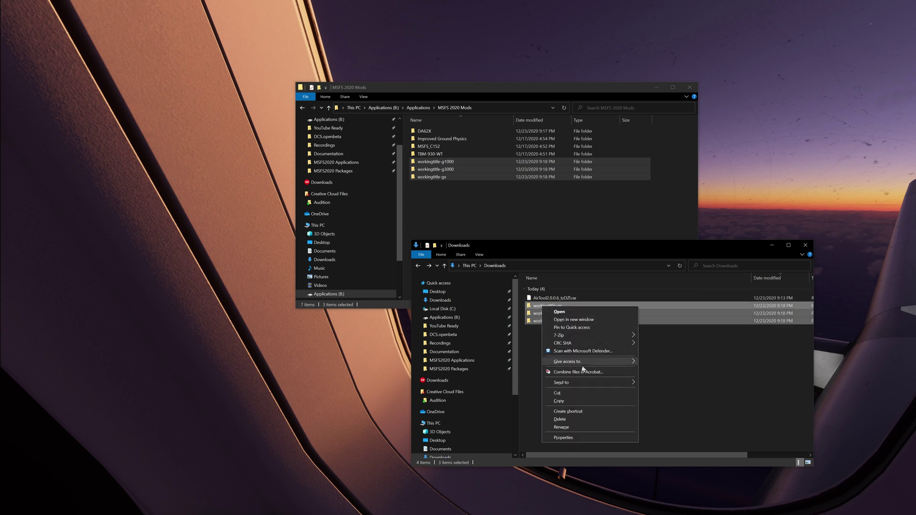
{"action": "left_click", "coordinate": [560, 419]}
Extract the AirTool rar archive into Downloads with 7-Zip and maximise the window.
{"action": "left_click", "coordinate": [546, 299]}
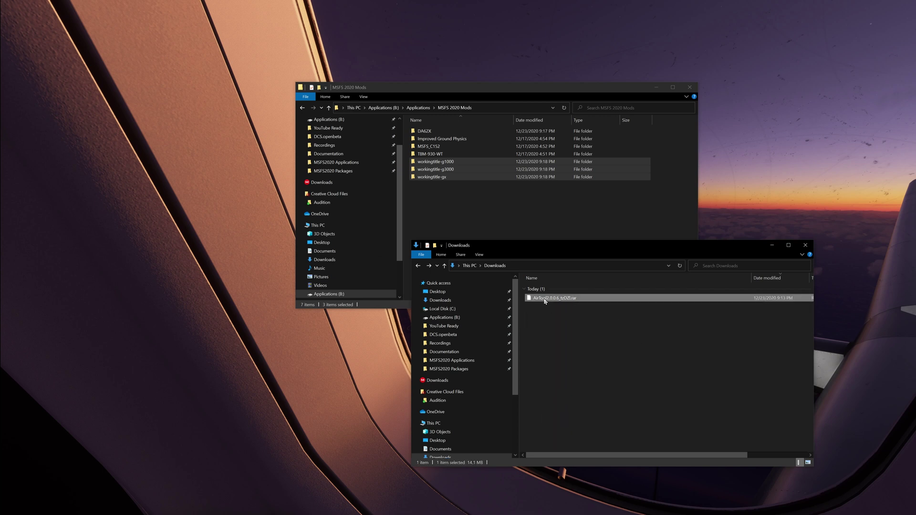
{"action": "right_click", "coordinate": [544, 299]}
{"action": "mouse_move", "coordinate": [573, 320]}
{"action": "left_click", "coordinate": [669, 347]}
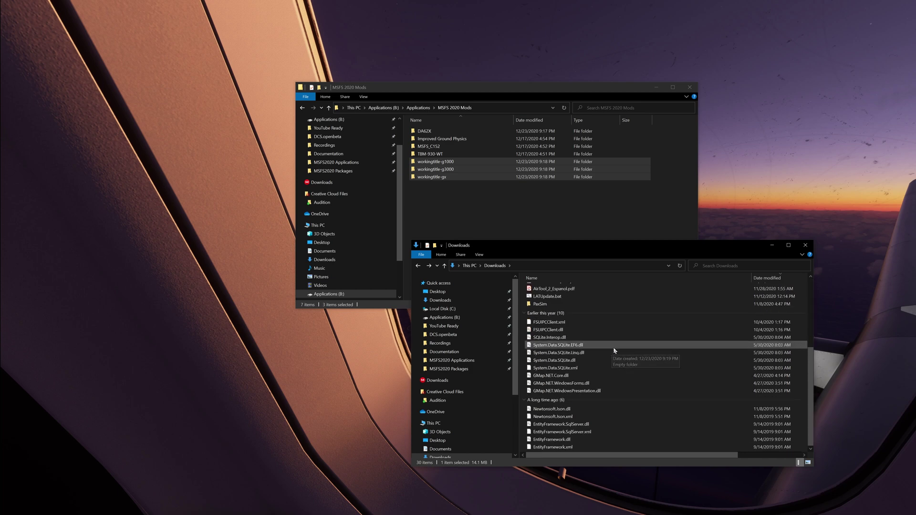
{"action": "double_click", "coordinate": [571, 468]}
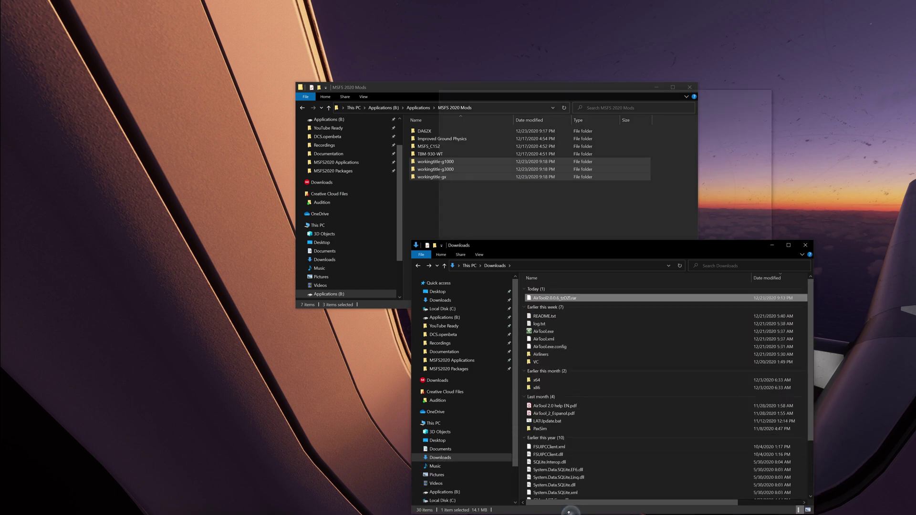
Create a new folder named AirTool in Downloads and select the 29 extracted files.
{"action": "right_click", "coordinate": [568, 368]}
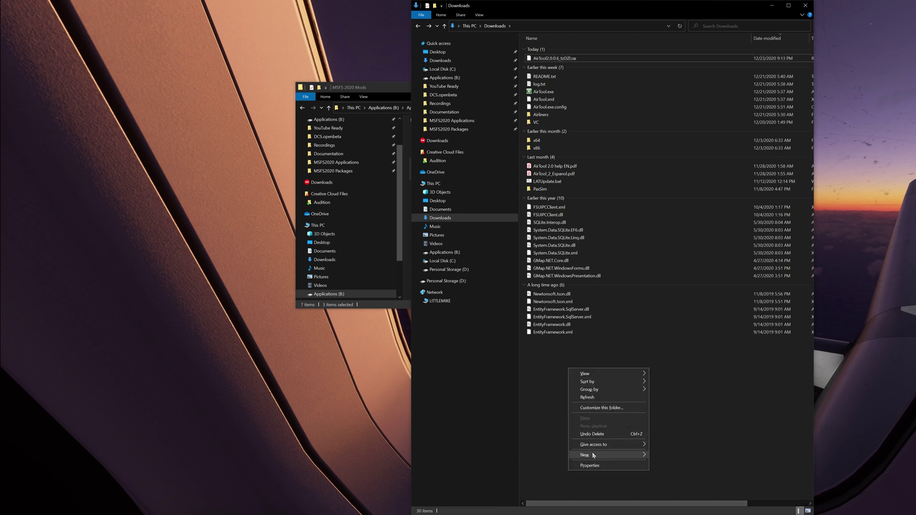
{"action": "mouse_move", "coordinate": [614, 455]}
{"action": "left_click", "coordinate": [669, 375]}
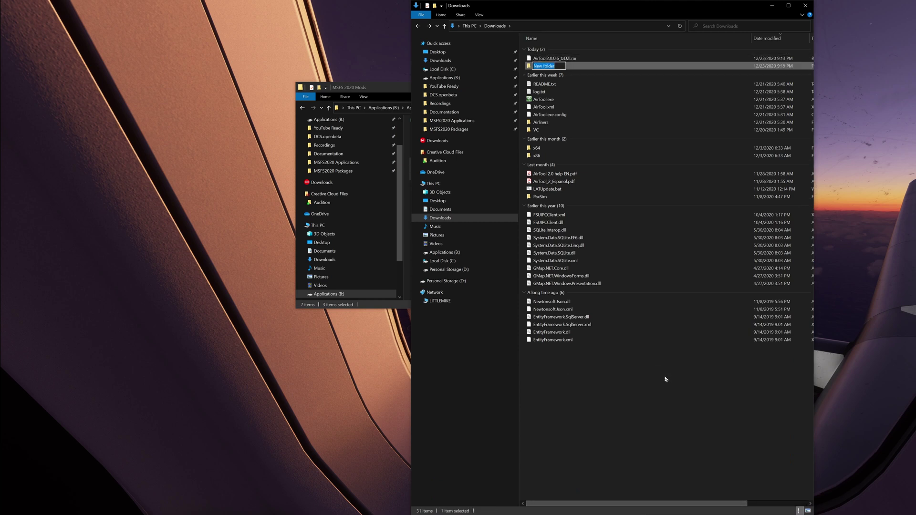
{"action": "type", "text": "Air T"}
{"action": "type", "text": "Tool"}
{"action": "key", "text": "Return"}
{"action": "left_click_drag", "start_coordinate": [693, 382], "coordinate": [543, 66]}
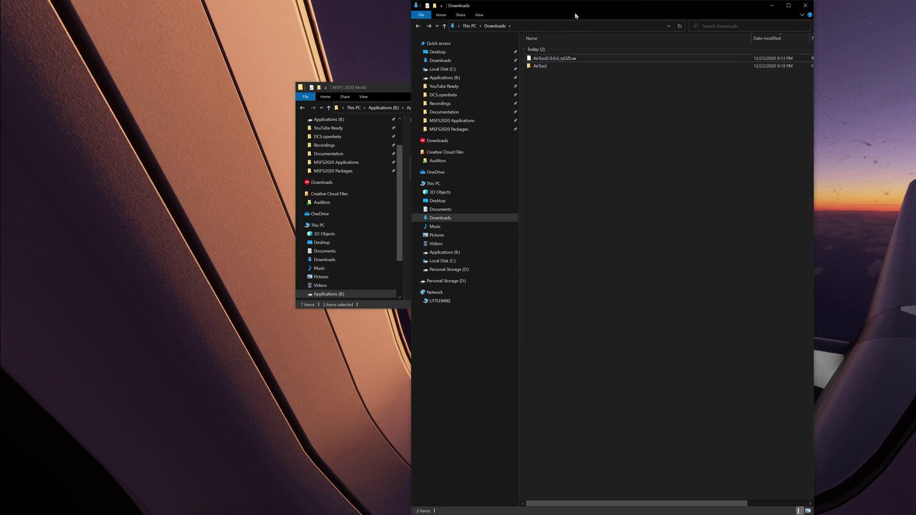
Cut the AirTool folder, delete old AirTool2.0.0.2 in MSFS2020 Applications, and paste AirTool there.
{"action": "right_click", "coordinate": [552, 67]}
{"action": "left_click", "coordinate": [578, 177]}
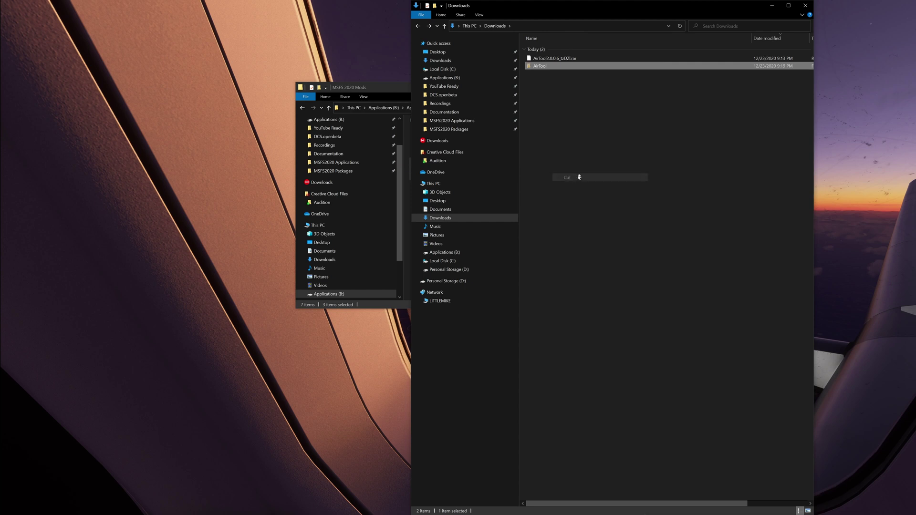
{"action": "left_click_drag", "start_coordinate": [572, 2], "coordinate": [556, 176]}
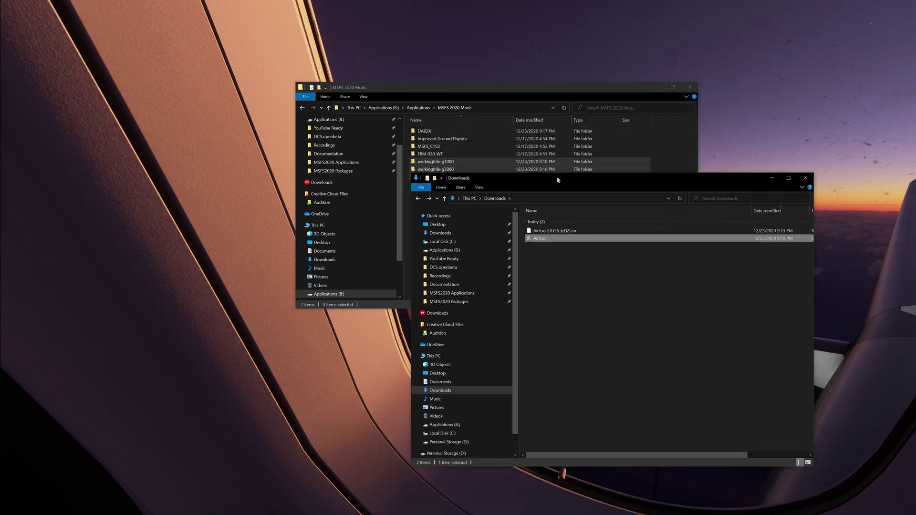
{"action": "left_click", "coordinate": [476, 293]}
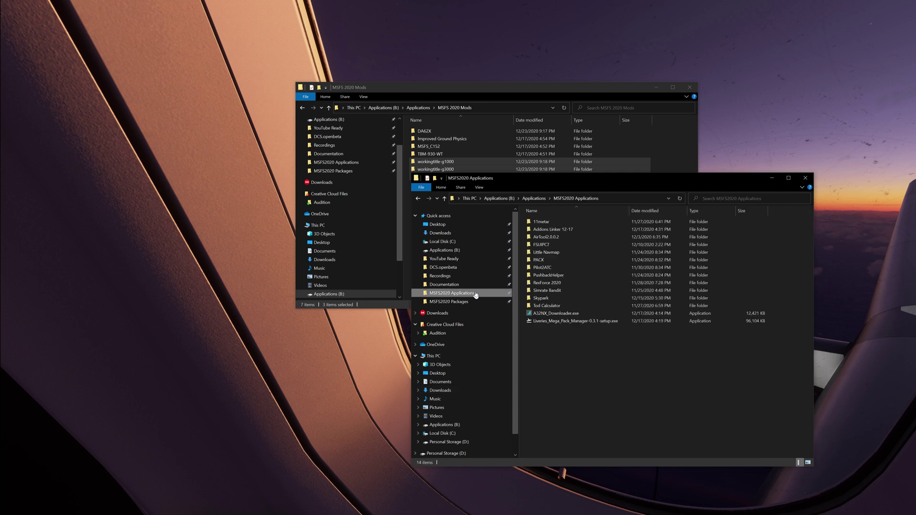
{"action": "right_click", "coordinate": [556, 237]}
{"action": "left_click", "coordinate": [605, 386]}
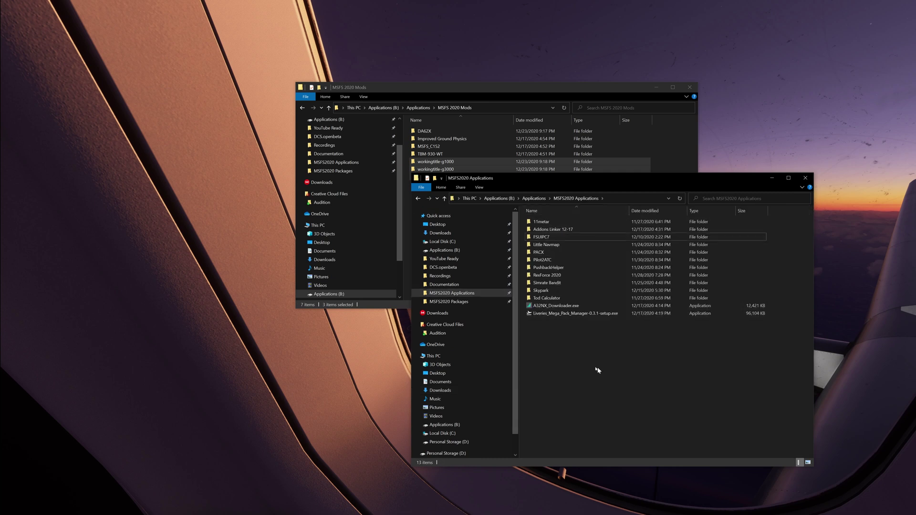
{"action": "right_click", "coordinate": [604, 374]}
{"action": "left_click", "coordinate": [621, 354]}
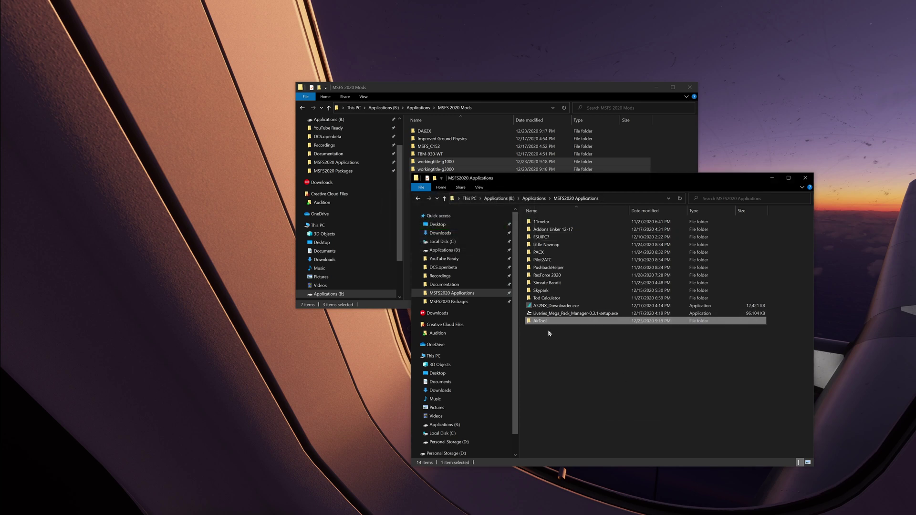
Launch AirTool.exe from the new AirTool folder and dismiss the first-launch notice and splash.
{"action": "double_click", "coordinate": [555, 324]}
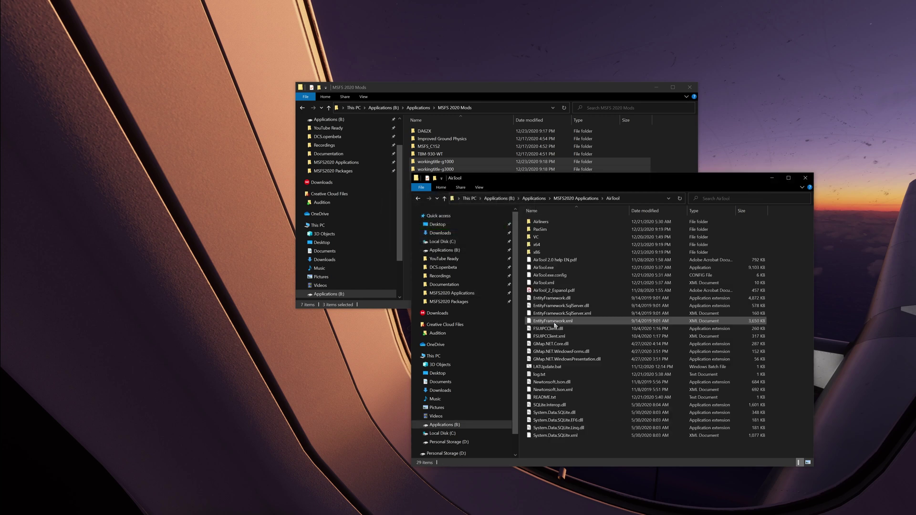
{"action": "left_click", "coordinate": [557, 267]}
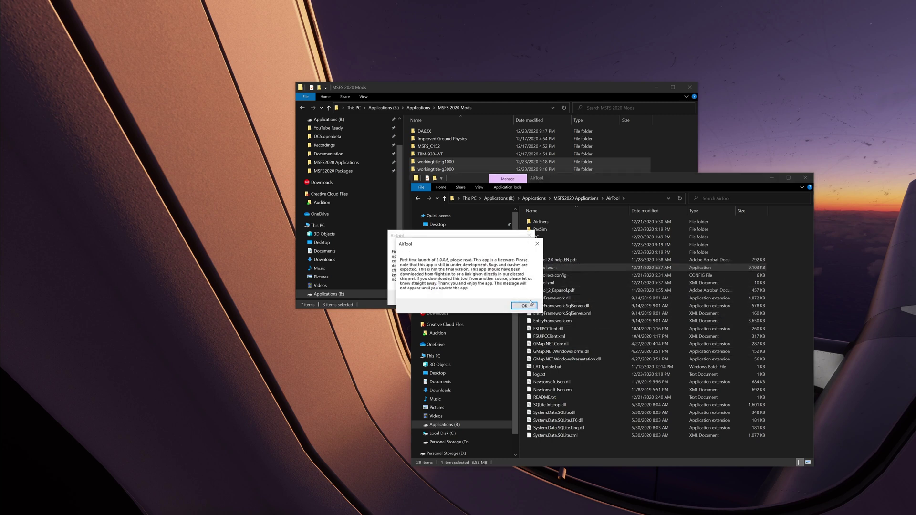
{"action": "left_click", "coordinate": [528, 305]}
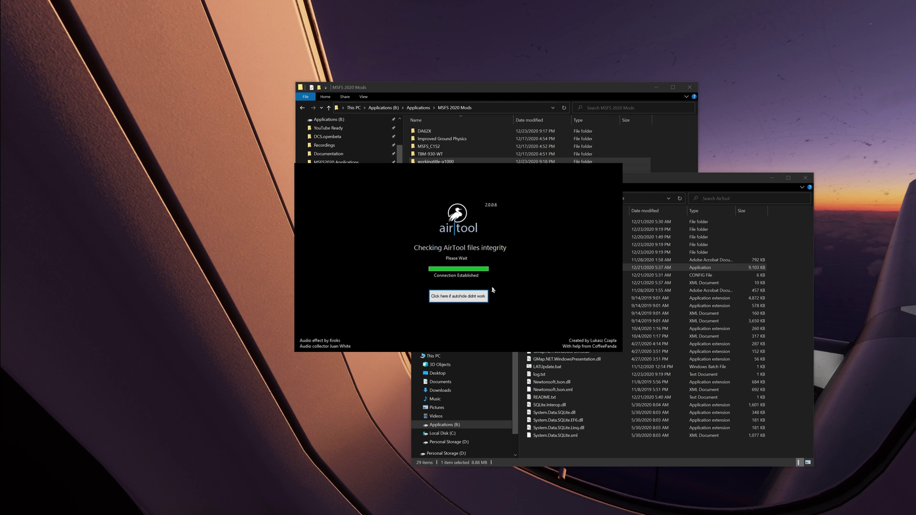
{"action": "left_click", "coordinate": [465, 299]}
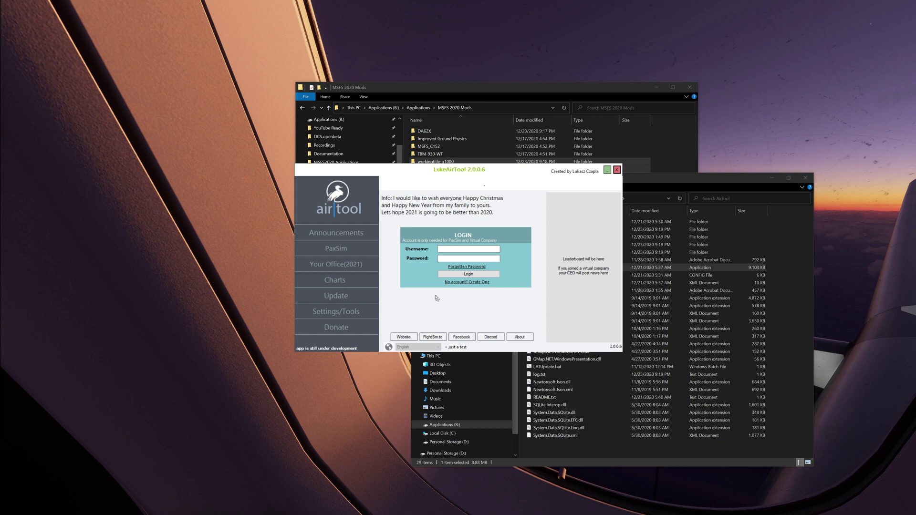
In Settings/Tools, set the PaxSim background colour to Black, apply, then start the update.
{"action": "left_click", "coordinate": [345, 311]}
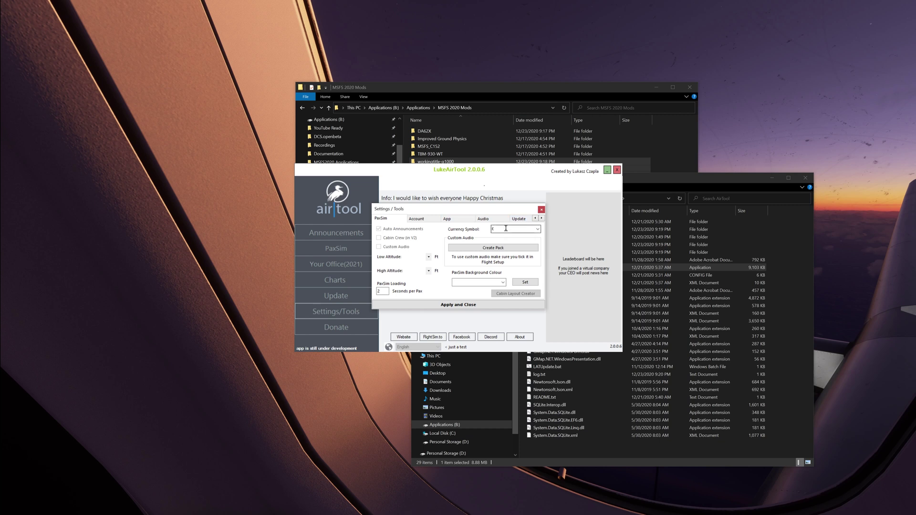
{"action": "left_click", "coordinate": [537, 229]}
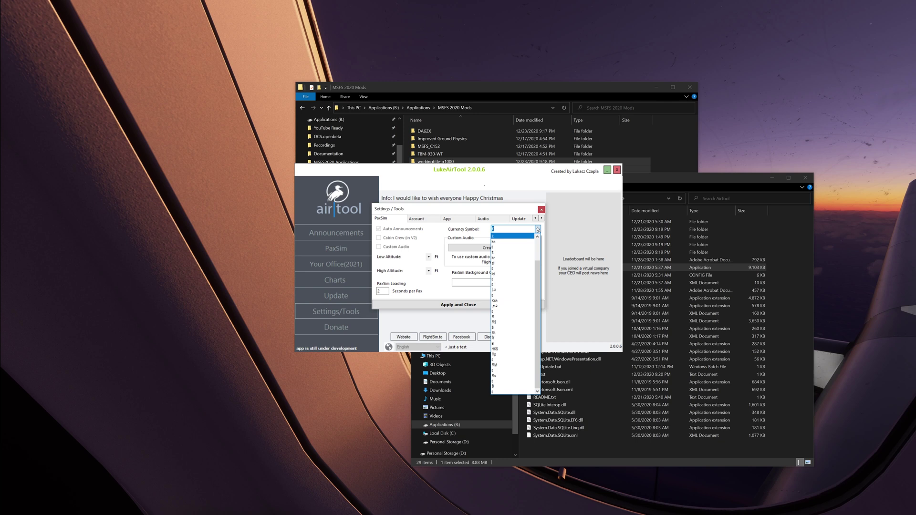
{"action": "left_click", "coordinate": [537, 230]}
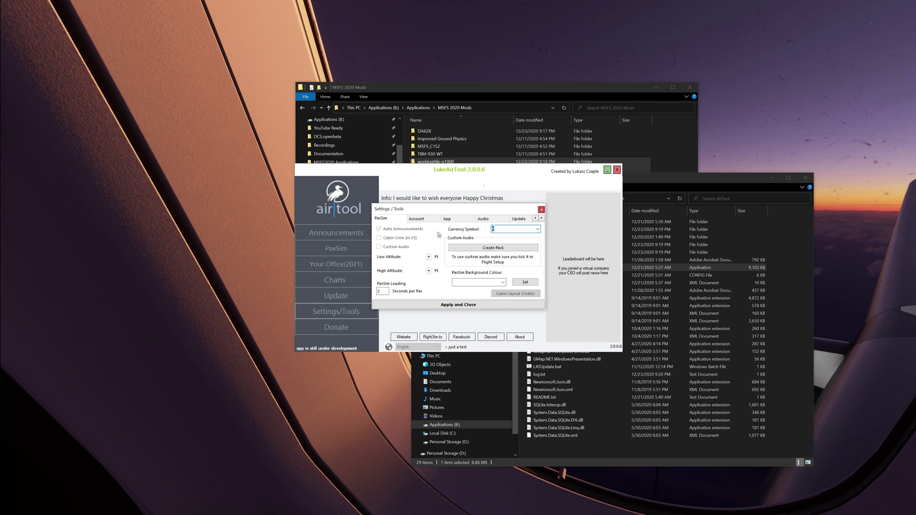
{"action": "left_click", "coordinate": [503, 283]}
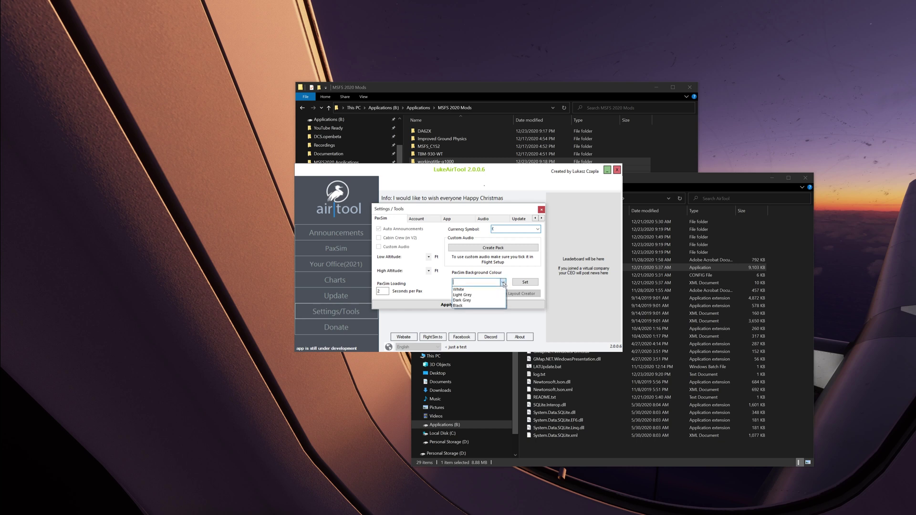
{"action": "left_click", "coordinate": [504, 283]}
{"action": "left_click", "coordinate": [503, 282]}
{"action": "left_click", "coordinate": [458, 305]}
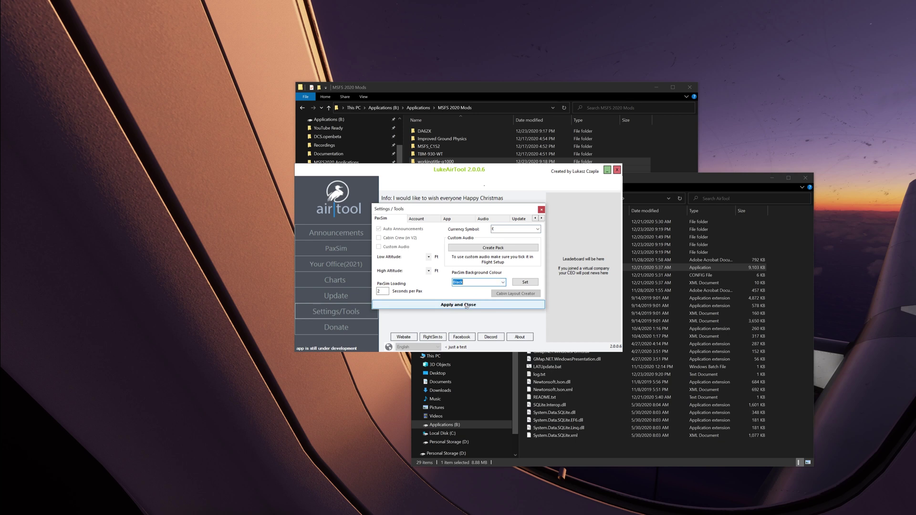
{"action": "left_click", "coordinate": [458, 305]}
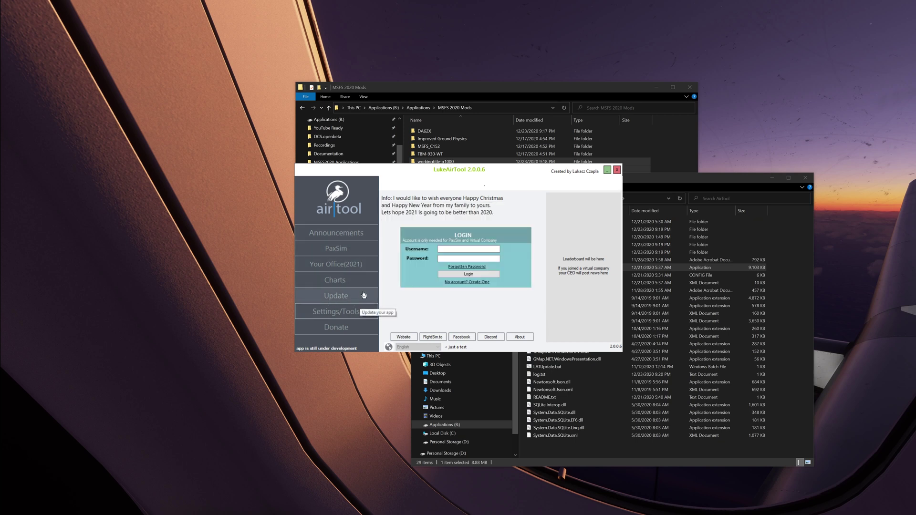
{"action": "left_click", "coordinate": [335, 296]}
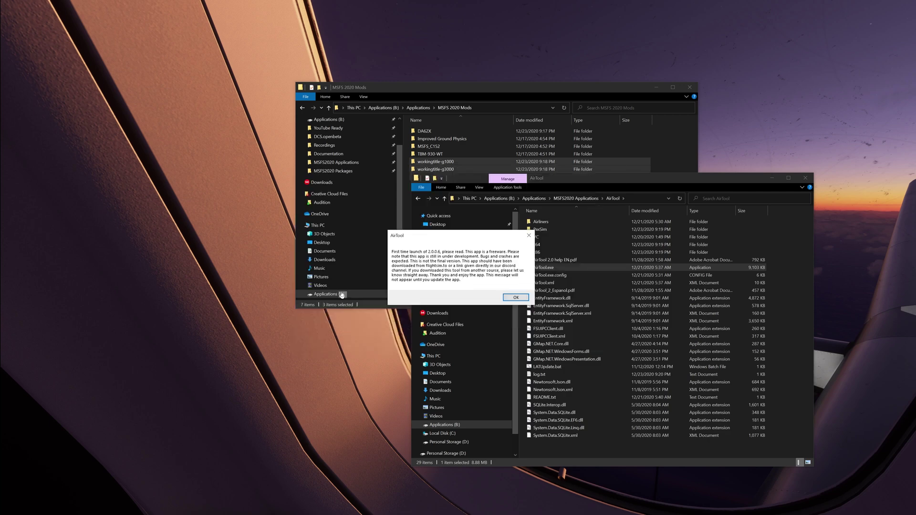
Dismiss the first-launch notice and check Your Office(2021), which reports 'Coming in Q1 2021'.
{"action": "left_click", "coordinate": [516, 297]}
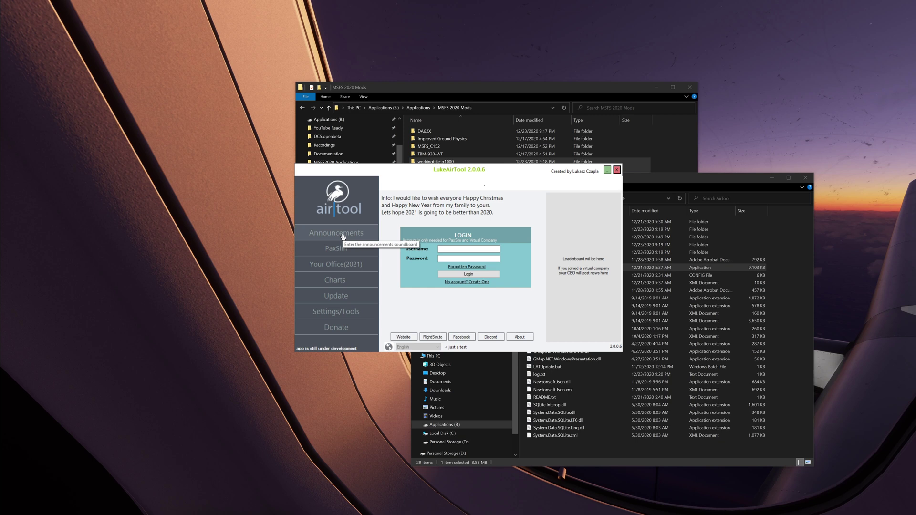
{"action": "left_click", "coordinate": [339, 269]}
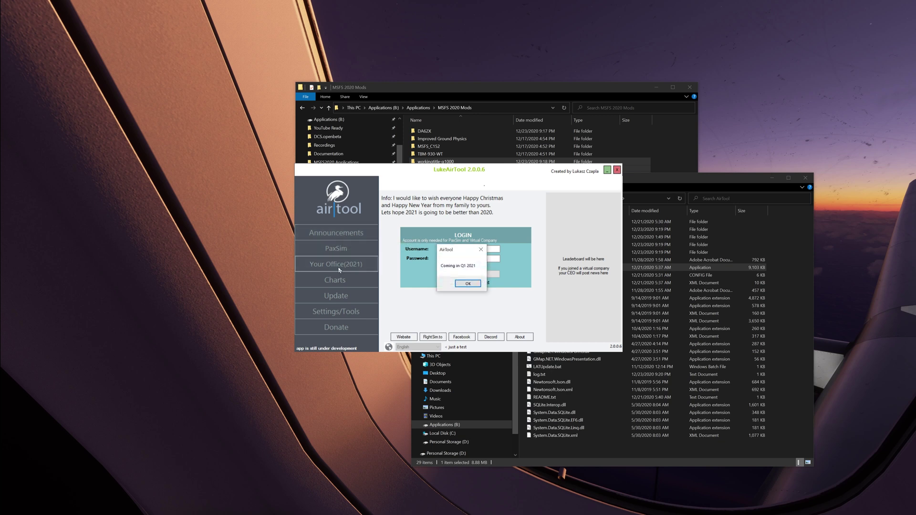
{"action": "left_click", "coordinate": [472, 284]}
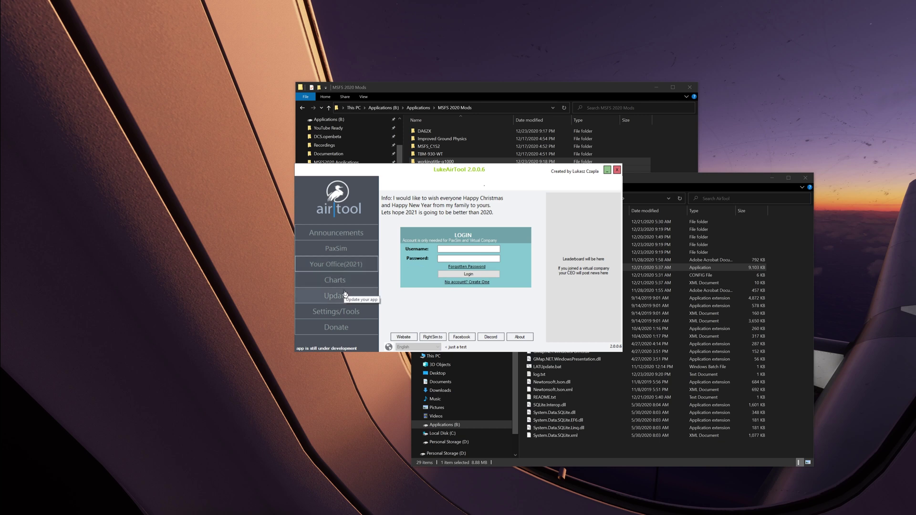
Open the AirTool preview version and load the AmericanAirline announcement set.
{"action": "left_click", "coordinate": [367, 304]}
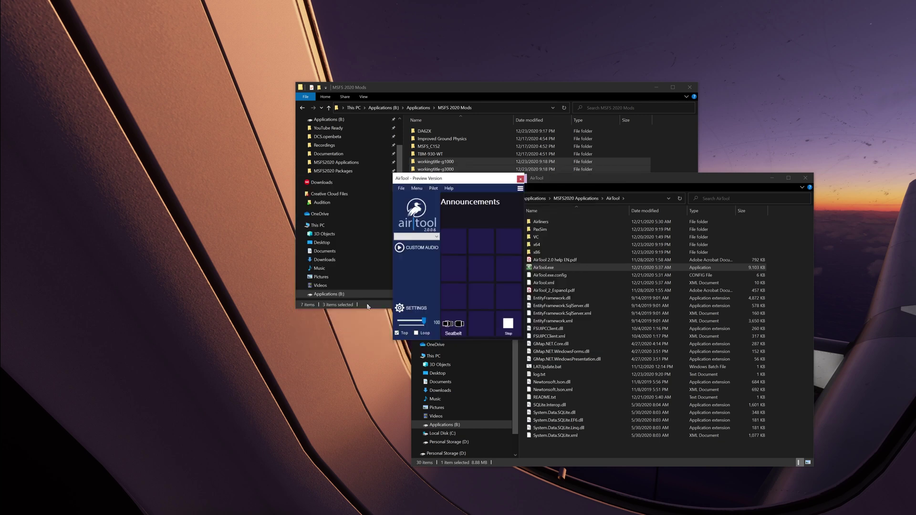
{"action": "left_click_drag", "start_coordinate": [482, 185], "coordinate": [379, 185]}
{"action": "left_click", "coordinate": [296, 188]}
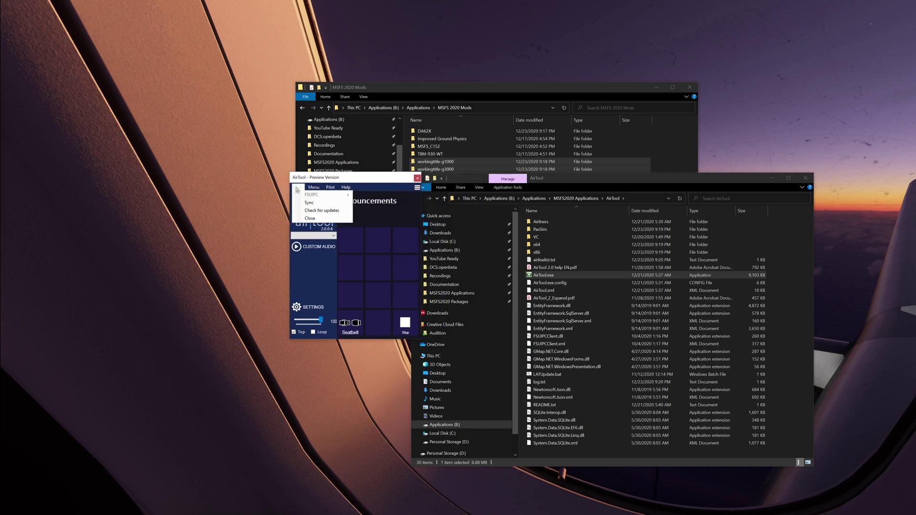
{"action": "left_click", "coordinate": [297, 190]}
{"action": "left_click", "coordinate": [326, 237]}
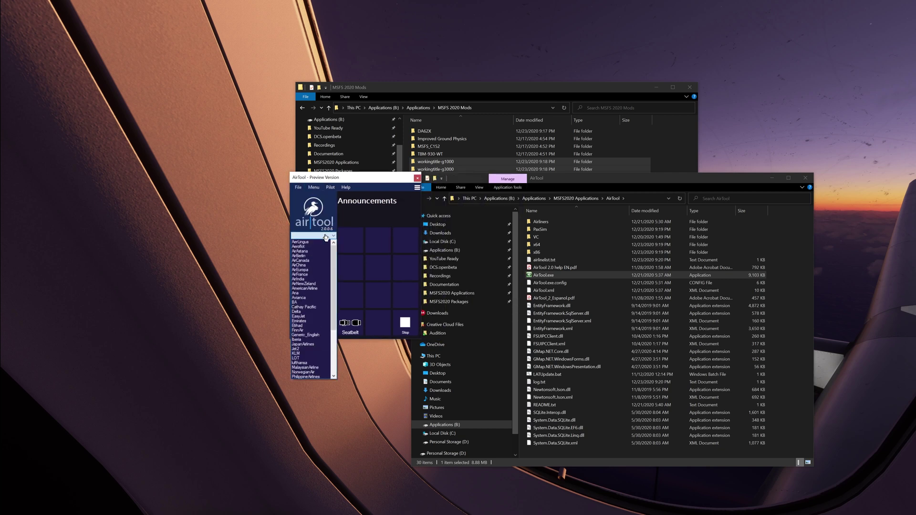
{"action": "left_click", "coordinate": [313, 288]}
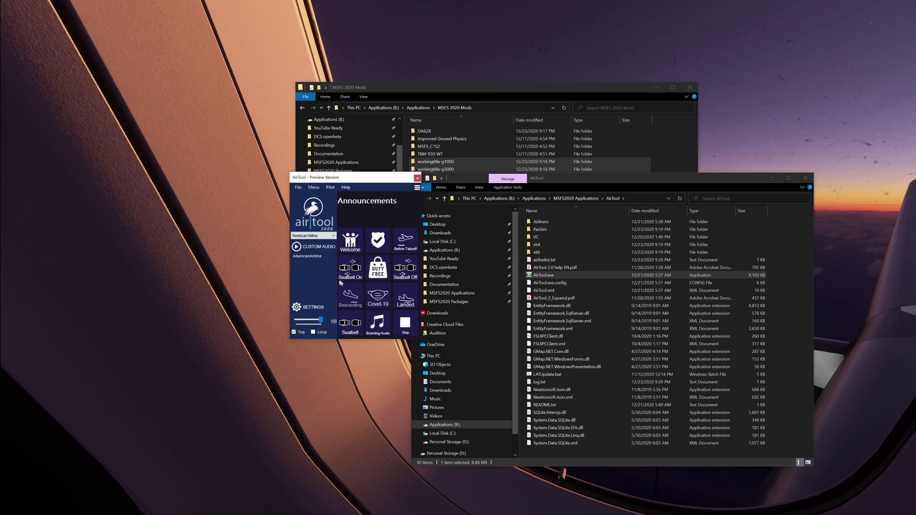
Play the Duty Free and Welcome announcements, stop playback, and close the preview window.
{"action": "left_click", "coordinate": [383, 273]}
{"action": "left_click", "coordinate": [350, 247]}
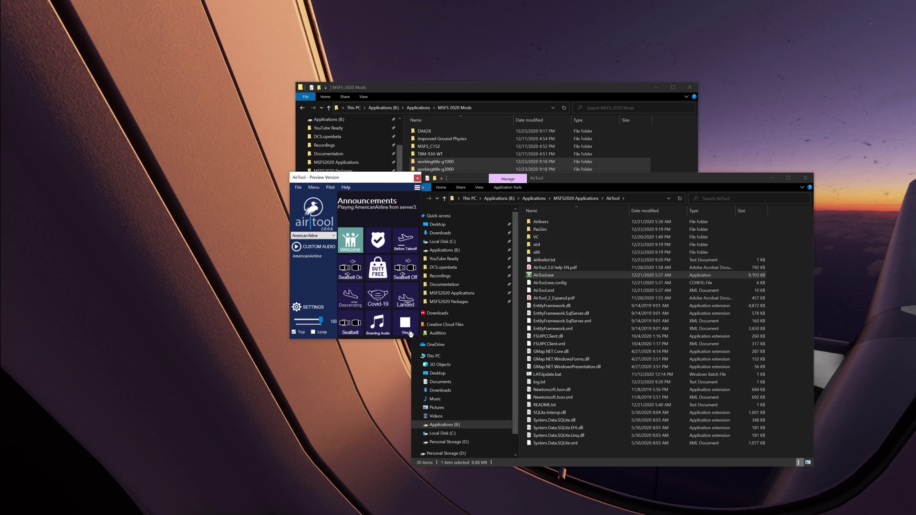
{"action": "left_click", "coordinate": [409, 331]}
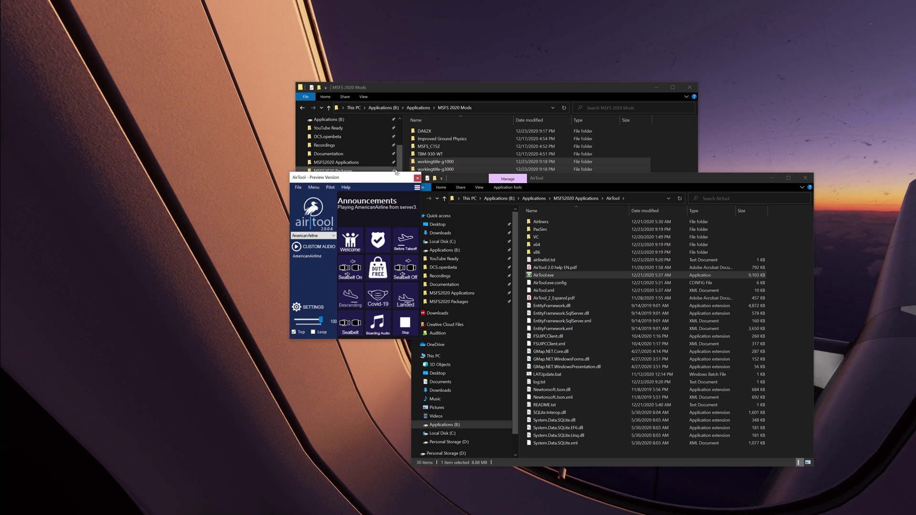
{"action": "left_click", "coordinate": [418, 178]}
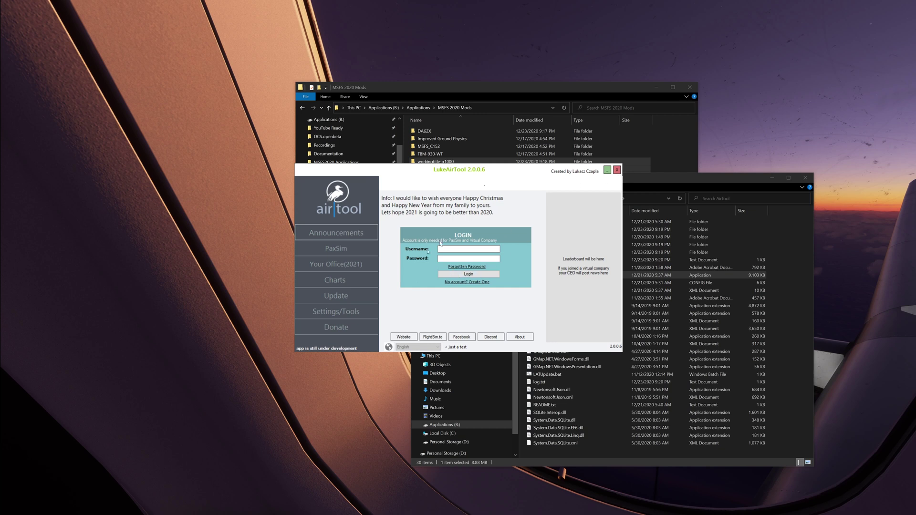
Close LukeAirTool and its folder, then tick CJ4 WT, G1000 WT and Improved Ground Physics for linking.
{"action": "left_click", "coordinate": [616, 170]}
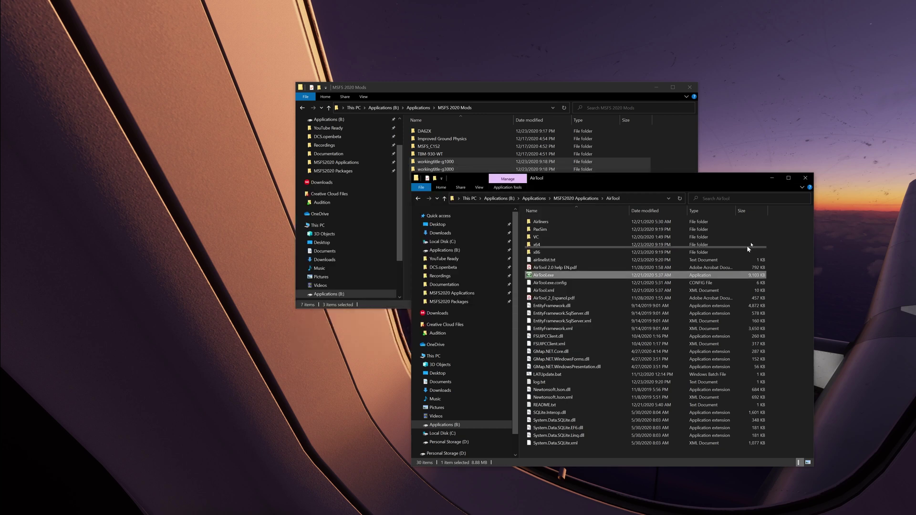
{"action": "left_click", "coordinate": [805, 179]}
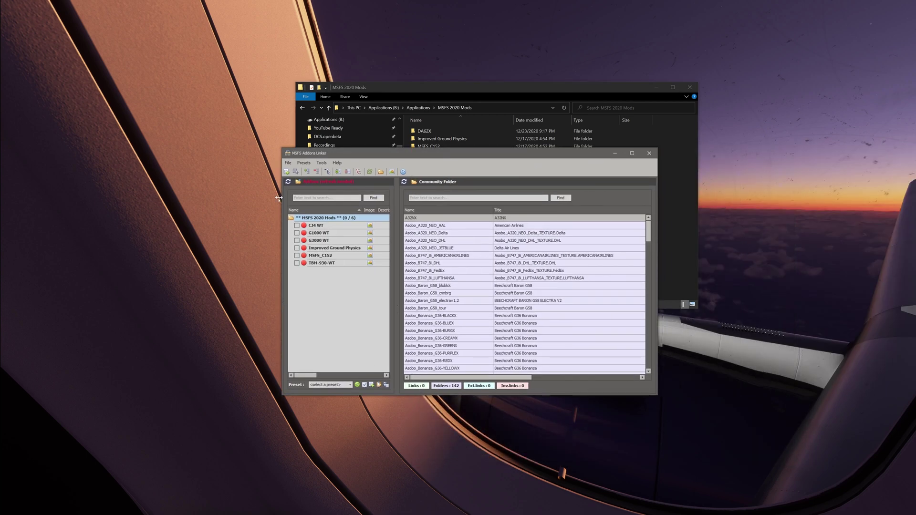
{"action": "left_click", "coordinate": [297, 225]}
{"action": "left_click", "coordinate": [297, 233]}
{"action": "left_click", "coordinate": [296, 248]}
{"action": "left_click_drag", "start_coordinate": [424, 158], "coordinate": [561, 158]}
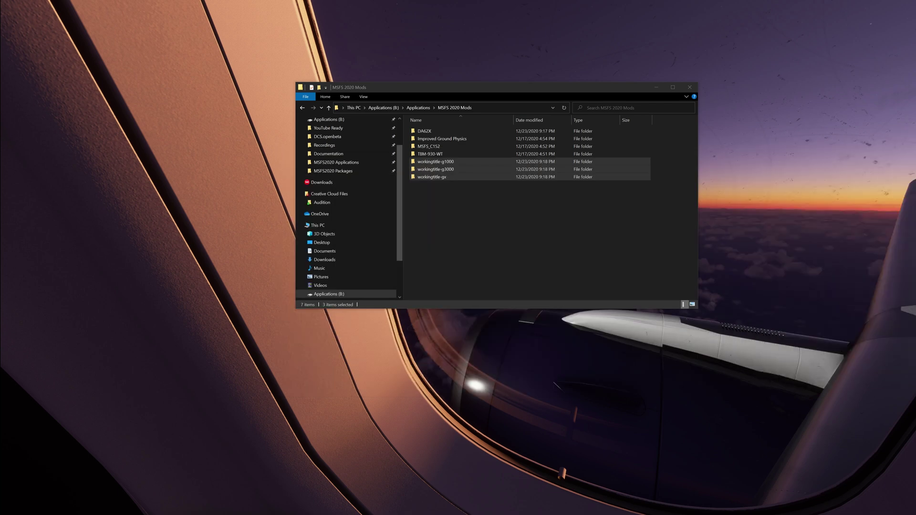
Peek inside workingtitle-g1000, then open the Community folder under MSFS2020 Packages.
{"action": "left_click", "coordinate": [457, 161]}
{"action": "double_click", "coordinate": [457, 162]}
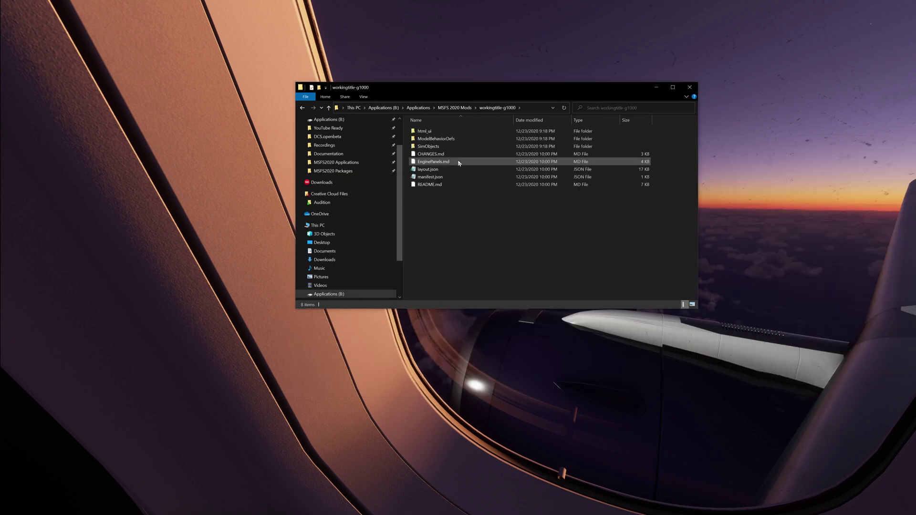
{"action": "key", "text": "alt+Left"}
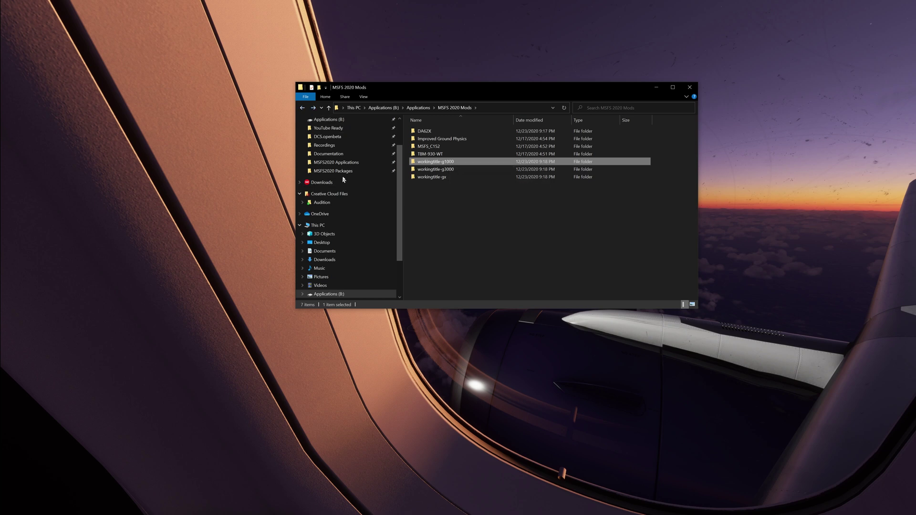
{"action": "left_click", "coordinate": [345, 172]}
{"action": "double_click", "coordinate": [443, 131]}
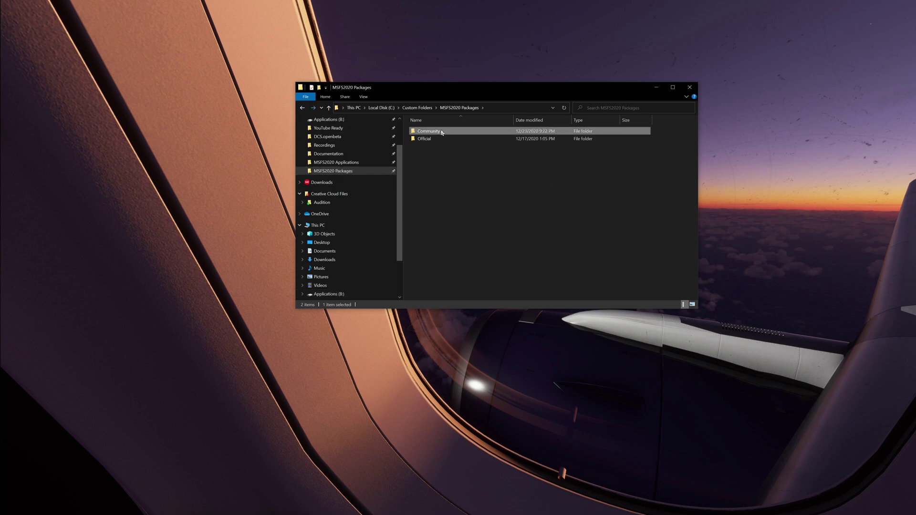
Scroll through Community to verify the linked mods, closing the addons linker and then the folder.
{"action": "scroll", "coordinate": [505, 153], "scroll_direction": "down", "scroll_amount": 20}
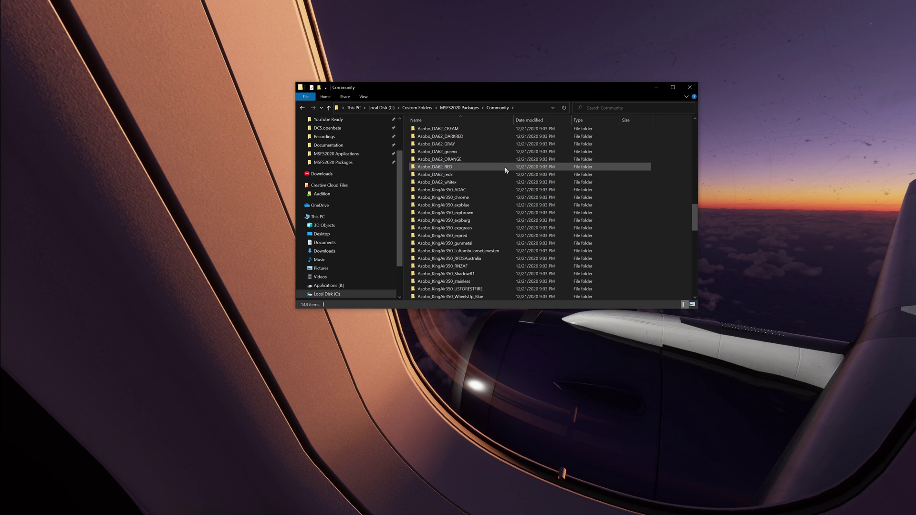
{"action": "scroll", "coordinate": [503, 175], "scroll_direction": "down", "scroll_amount": 1}
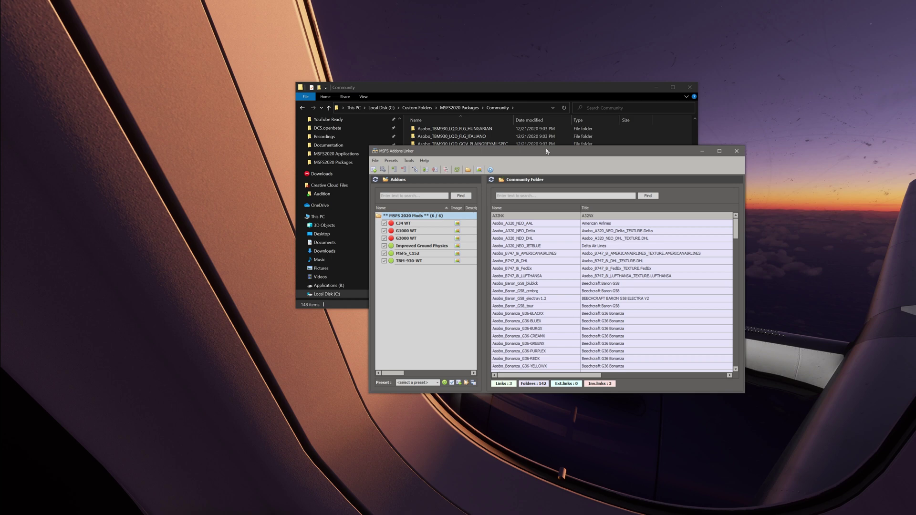
{"action": "key", "text": "alt+F4"}
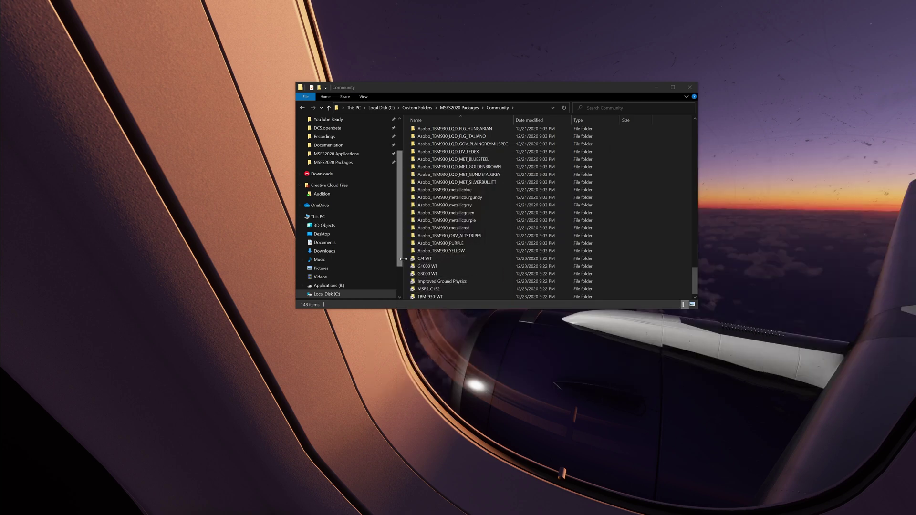
{"action": "scroll", "coordinate": [506, 293], "scroll_direction": "up", "scroll_amount": 20}
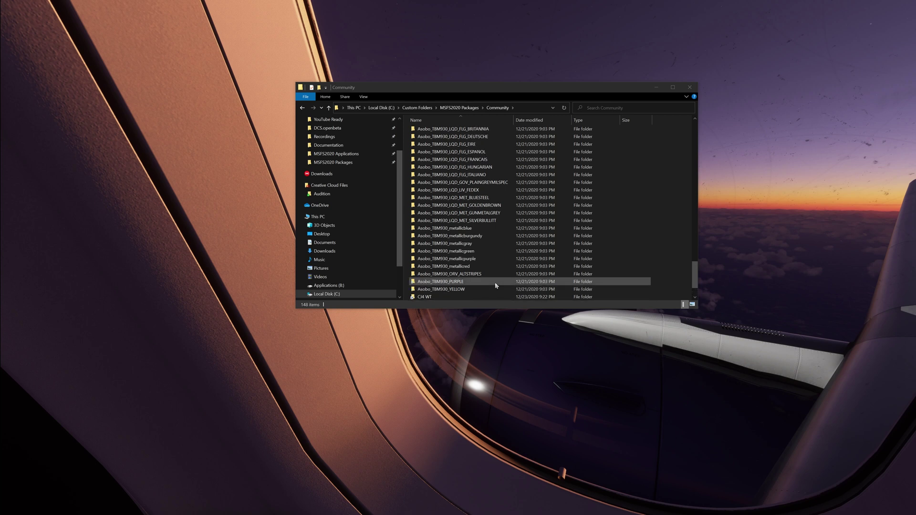
{"action": "scroll", "coordinate": [496, 269], "scroll_direction": "up", "scroll_amount": 7}
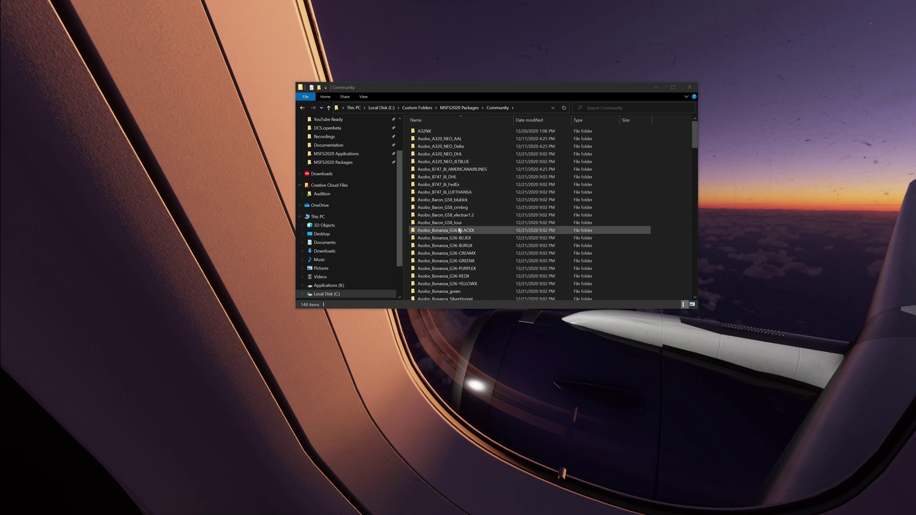
{"action": "scroll", "coordinate": [479, 233], "scroll_direction": "down", "scroll_amount": 20}
{"action": "scroll", "coordinate": [479, 233], "scroll_direction": "down", "scroll_amount": 15}
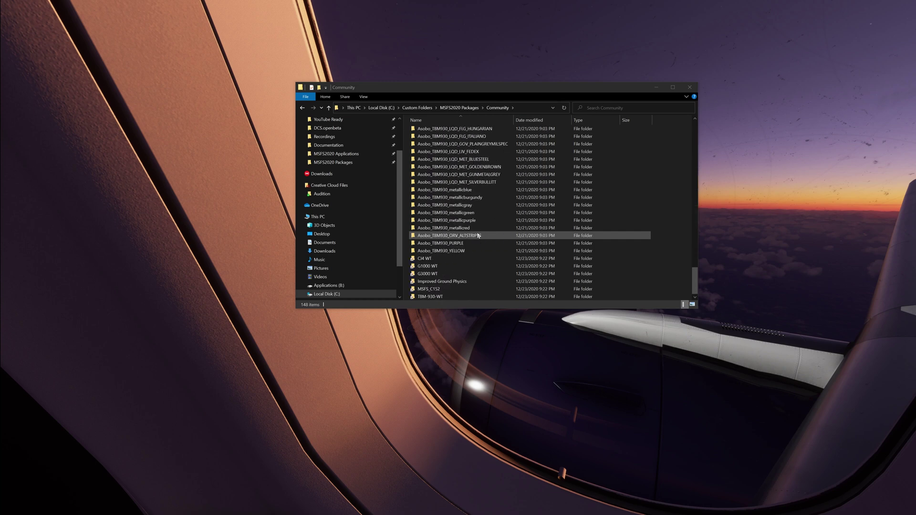
{"action": "left_click", "coordinate": [690, 87]}
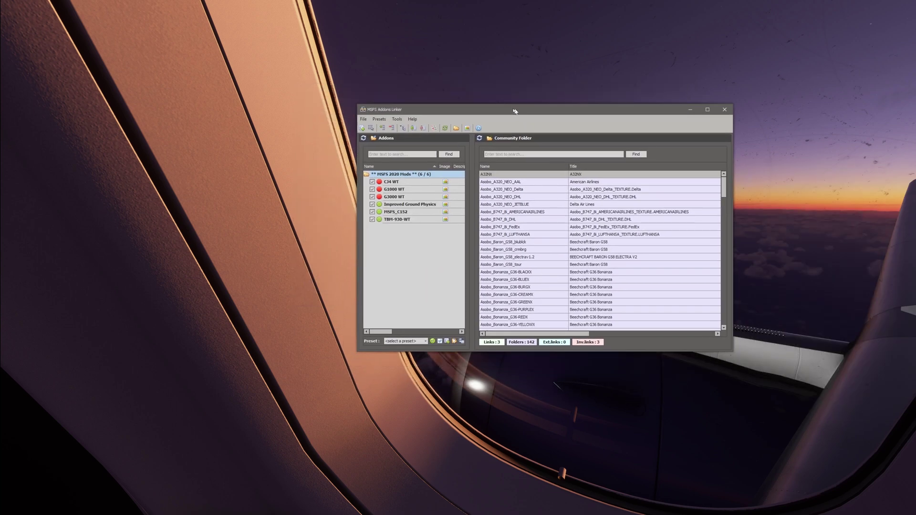